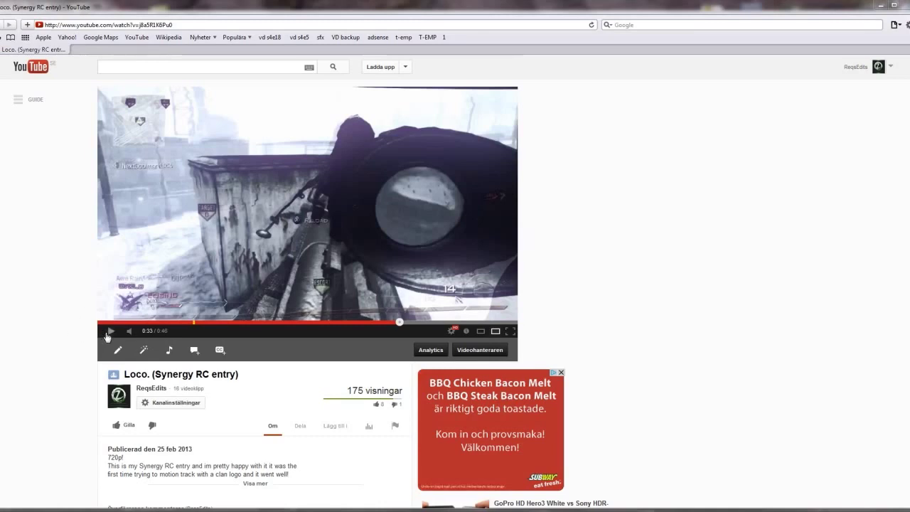
Play the Loco. (Synergy RC entry) example video briefly and pause it at 0:37
{"action": "left_click", "coordinate": [107, 336]}
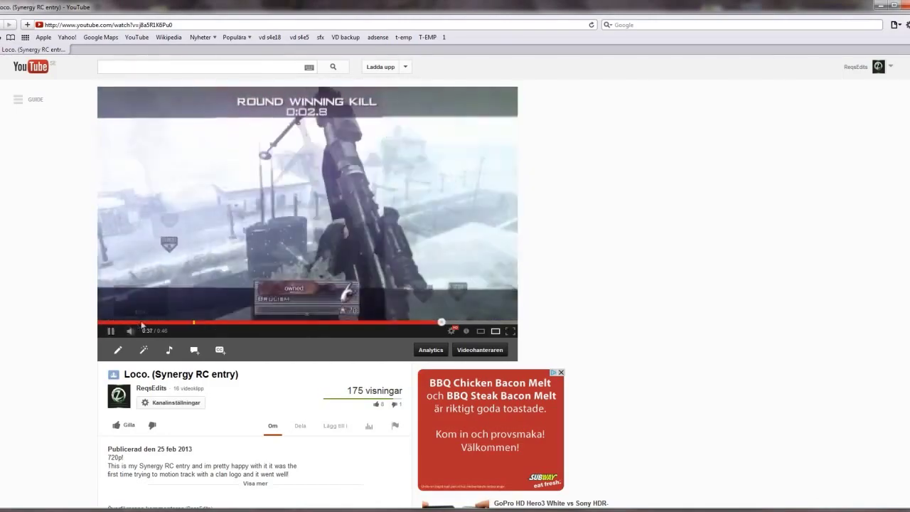
{"action": "left_click", "coordinate": [107, 331]}
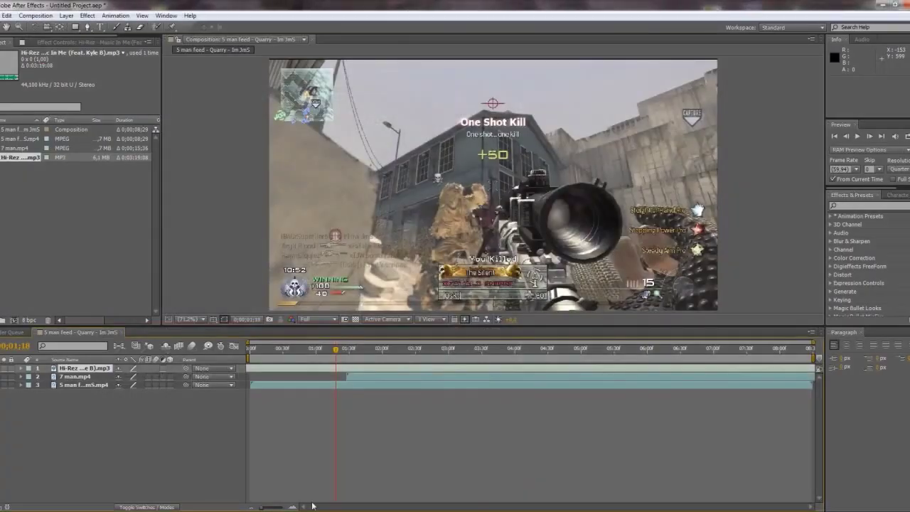
Select the Hi-Rez music layer and reveal its audio waveform with LL
{"action": "left_click", "coordinate": [117, 428]}
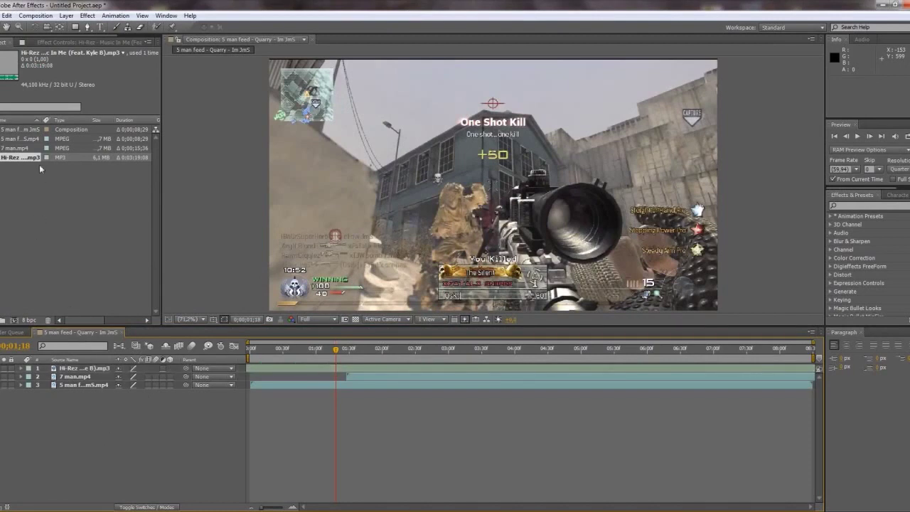
{"action": "left_click", "coordinate": [84, 371]}
{"action": "key", "text": "l"}
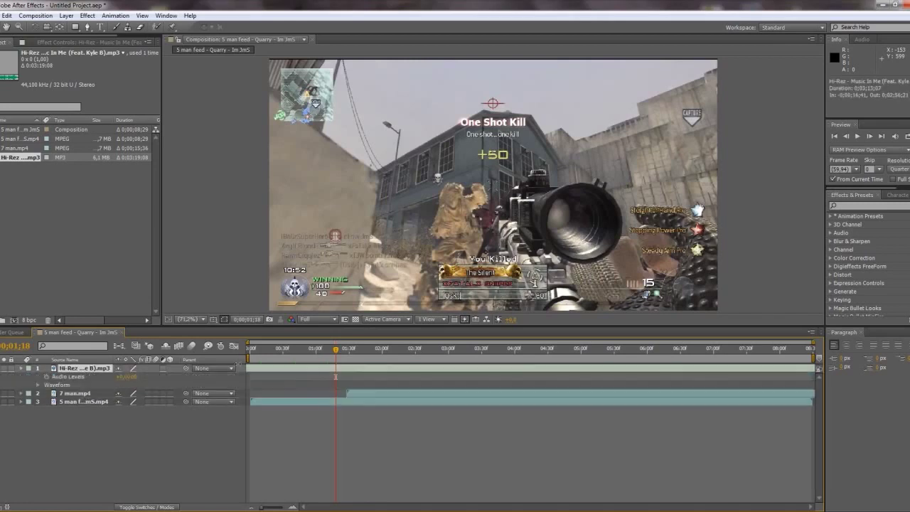
{"action": "key", "text": "l"}
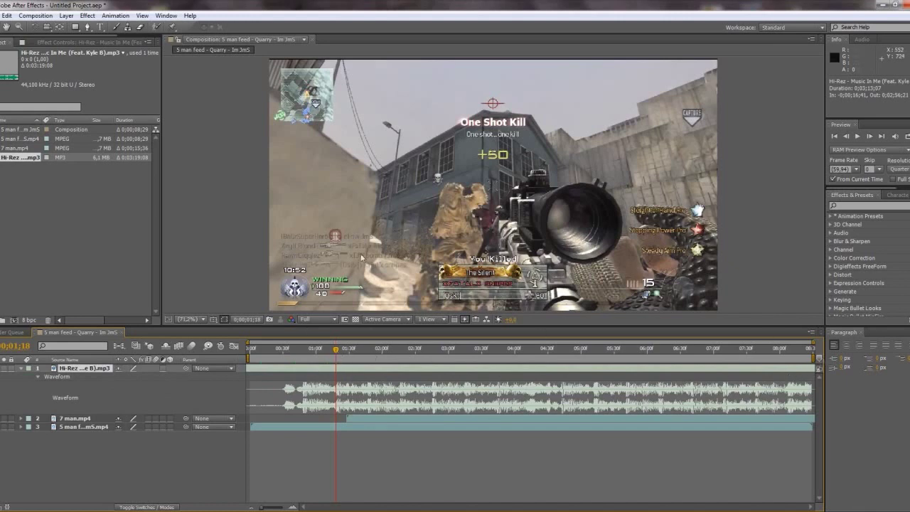
{"action": "left_click", "coordinate": [37, 16]}
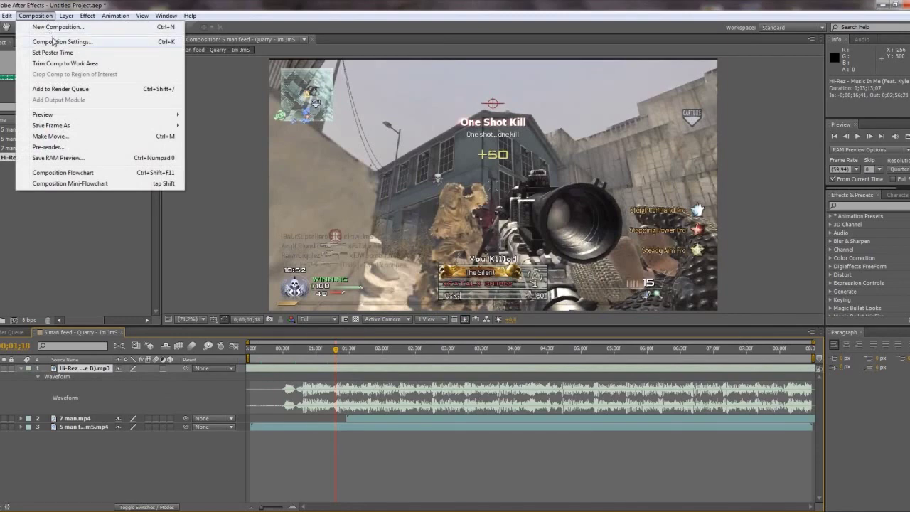
Lengthen the composition beyond 0;00;08;29 in Composition Settings, then step one frame forward and back
{"action": "left_click", "coordinate": [60, 36]}
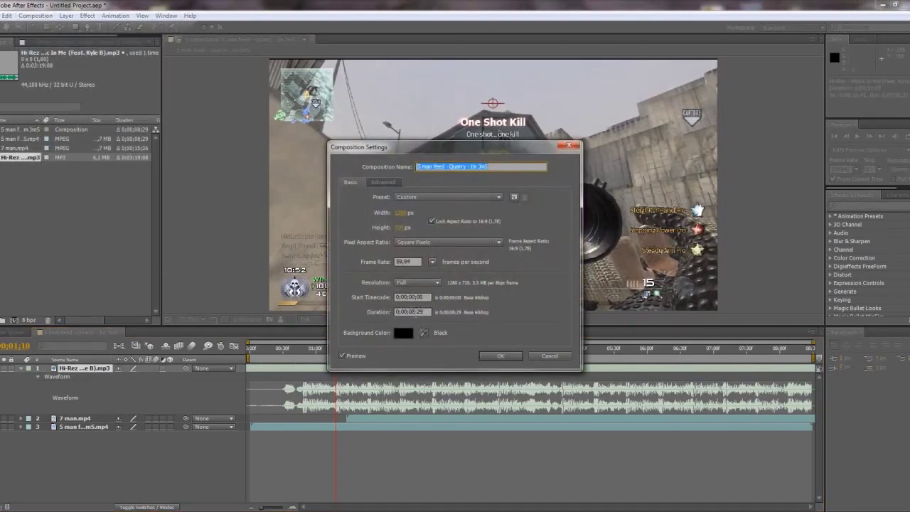
{"action": "left_click", "coordinate": [413, 312]}
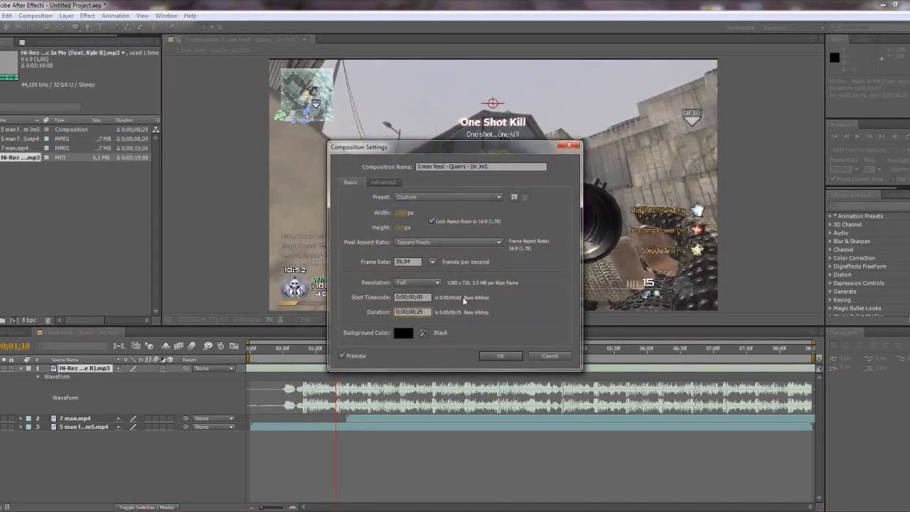
{"action": "key", "text": "Return"}
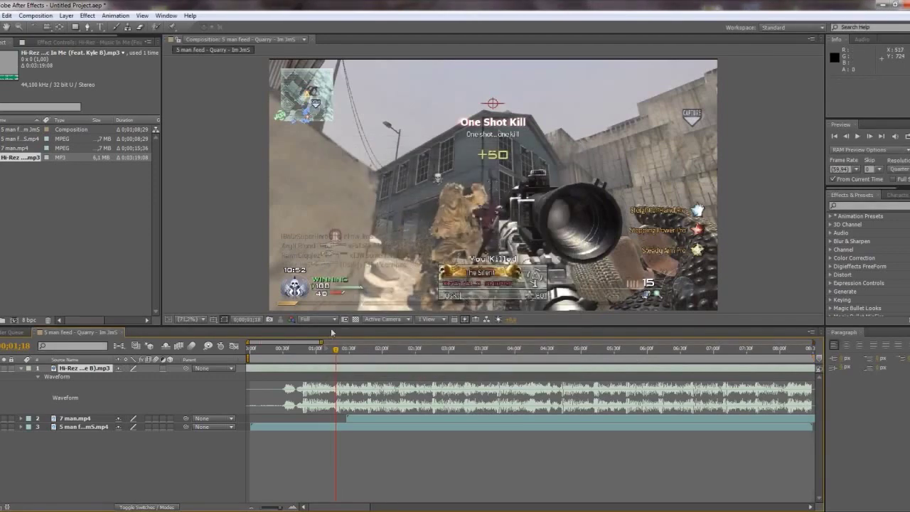
{"action": "left_click", "coordinate": [870, 138]}
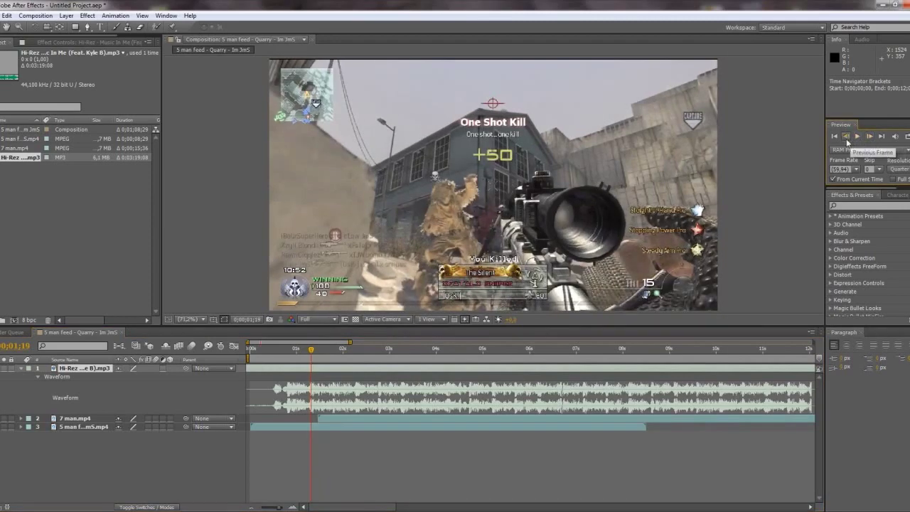
{"action": "left_click", "coordinate": [846, 135]}
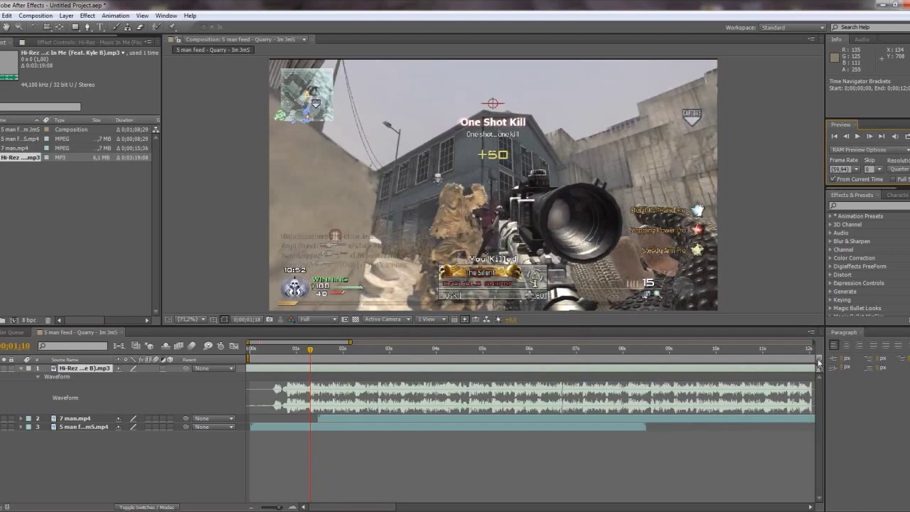
Add beat markers at 0;00;01;18, 01;47 and 02;17, and start 7 man.mp4 at marker 1
{"action": "mouse_move", "coordinate": [820, 362]}
{"action": "left_mouse_down"}
{"action": "mouse_move", "coordinate": [354, 359]}
{"action": "mouse_move", "coordinate": [300, 373]}
{"action": "mouse_move", "coordinate": [310, 374]}
{"action": "left_mouse_up"}
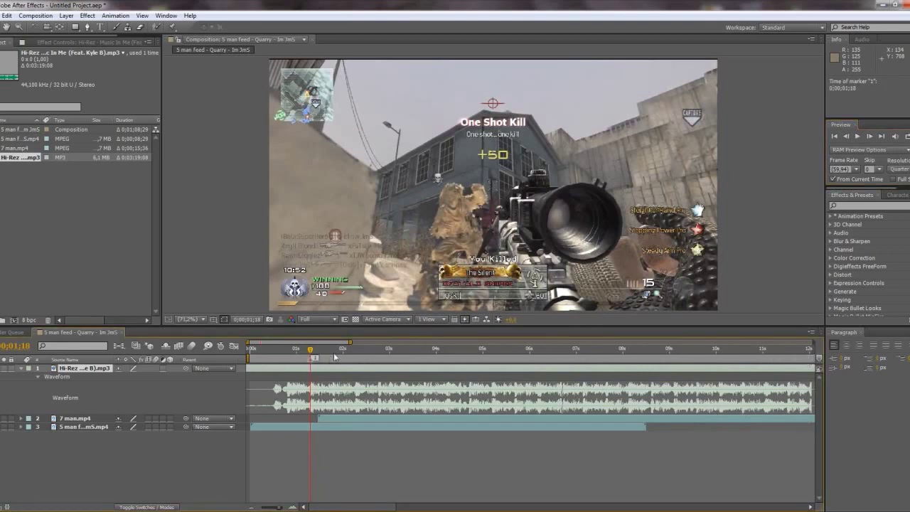
{"action": "left_click", "coordinate": [335, 357]}
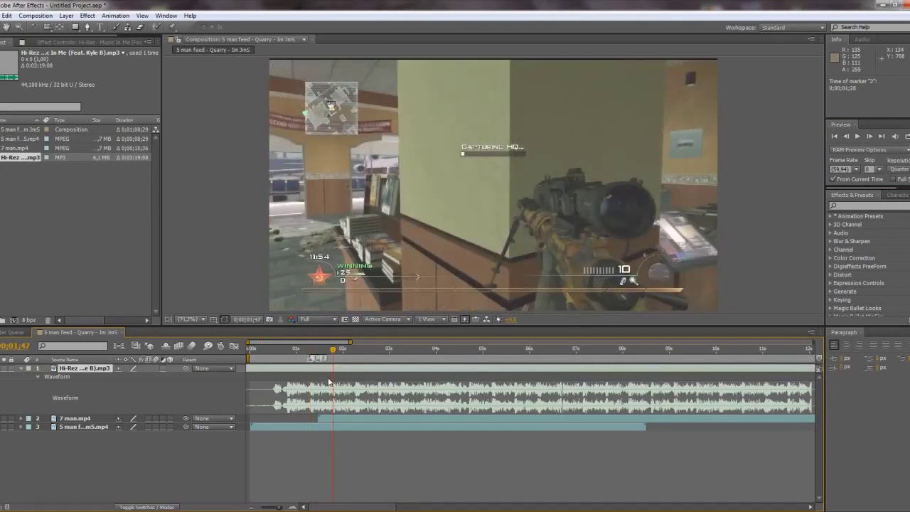
{"action": "key", "text": "KP_Multiply"}
{"action": "left_click", "coordinate": [357, 354]}
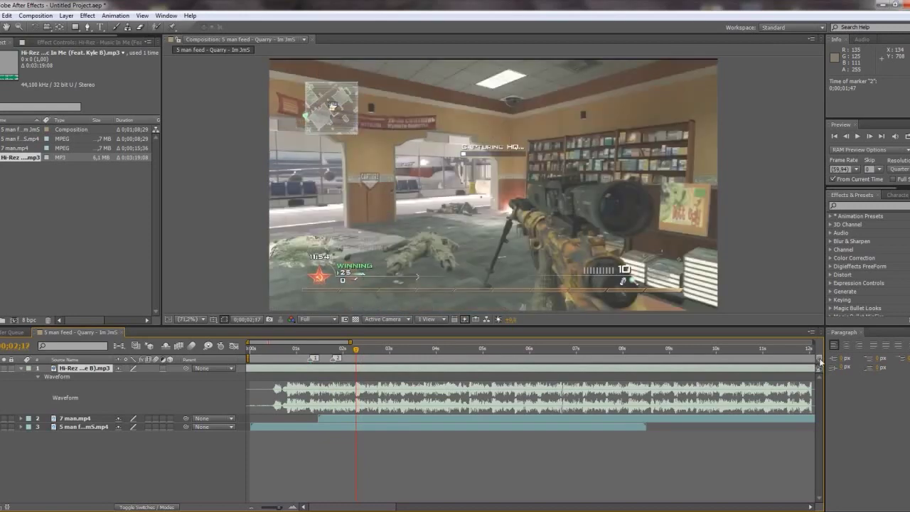
{"action": "key", "text": "KP_Multiply"}
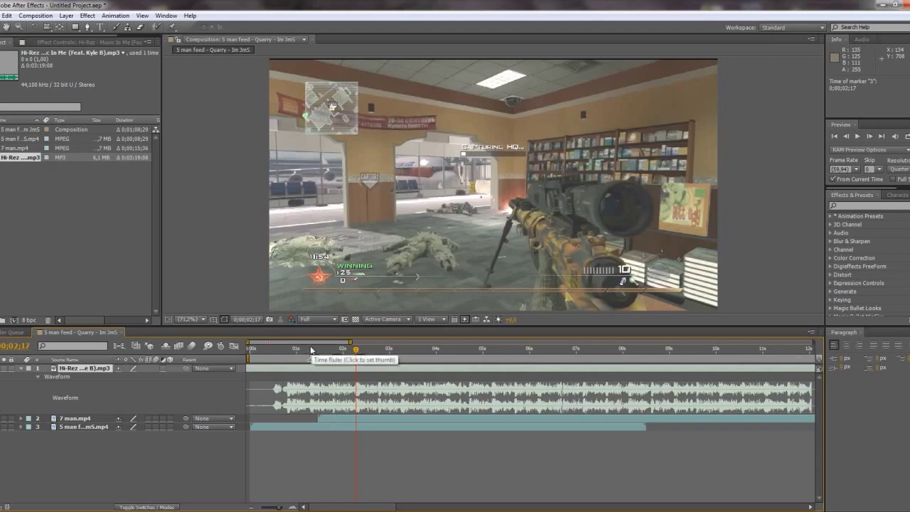
{"action": "left_click", "coordinate": [311, 349]}
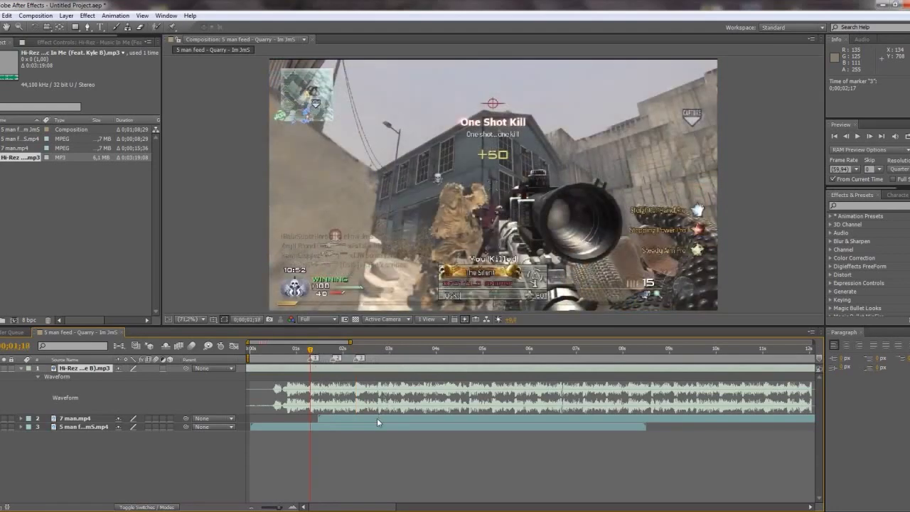
{"action": "left_click_drag", "start_coordinate": [377, 418], "coordinate": [368, 421]}
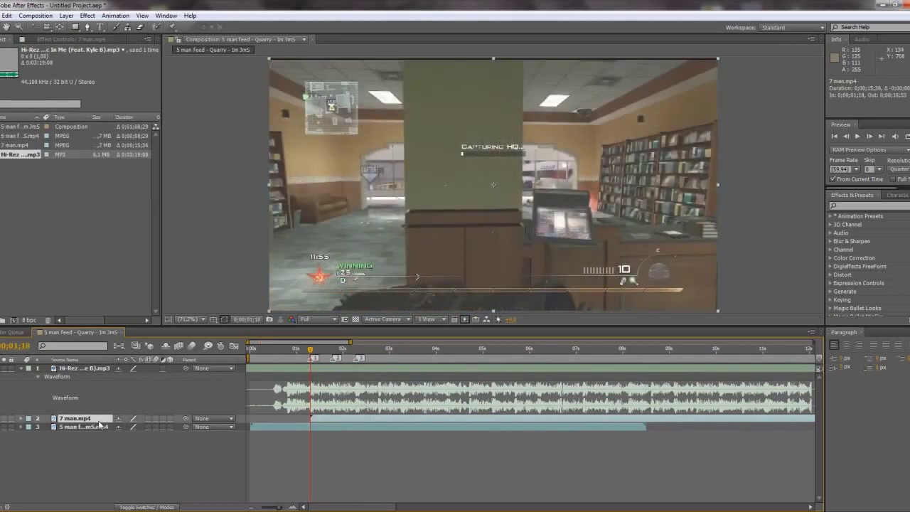
{"action": "key", "text": "ctrl+c"}
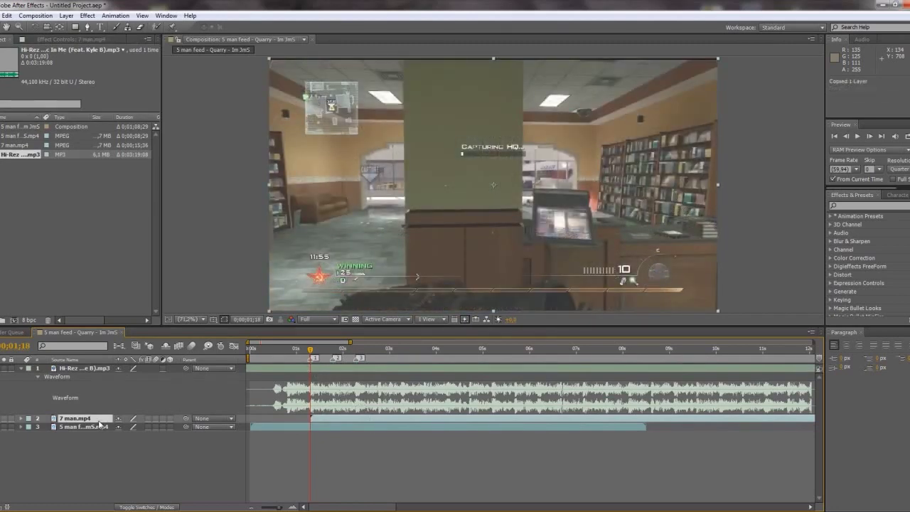
{"action": "key", "text": "ctrl+v"}
{"action": "key", "text": "ctrl+v"}
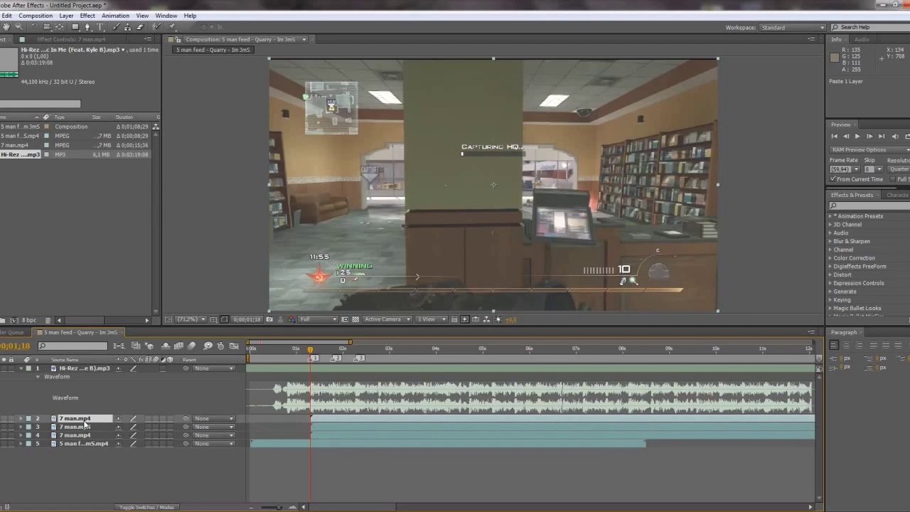
{"action": "key", "text": "Delete"}
{"action": "left_click", "coordinate": [84, 420]}
{"action": "key", "text": "Delete"}
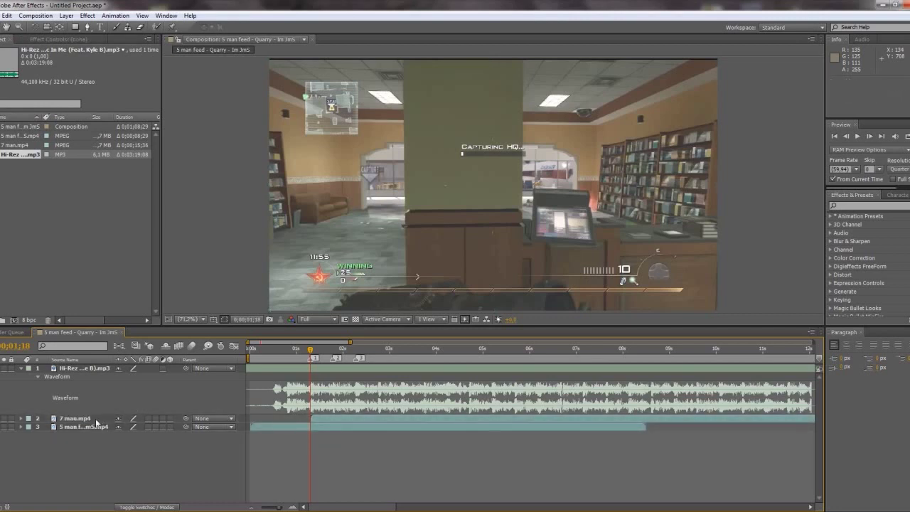
{"action": "left_click", "coordinate": [88, 420]}
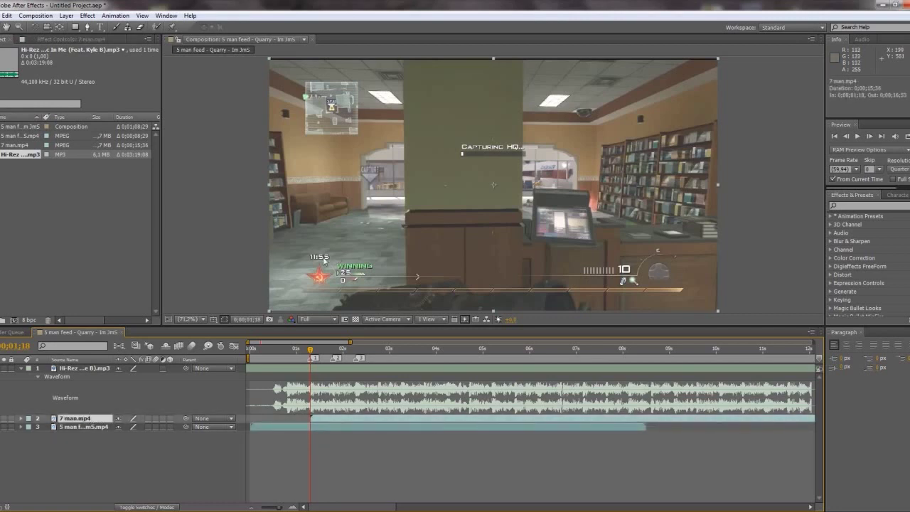
Draw the first slanted four-point mask strip across the 7 man.mp4 footage with the Pen tool
{"action": "scroll", "coordinate": [321, 264], "scroll_direction": "down", "scroll_amount": 1}
{"action": "left_click", "coordinate": [87, 26]}
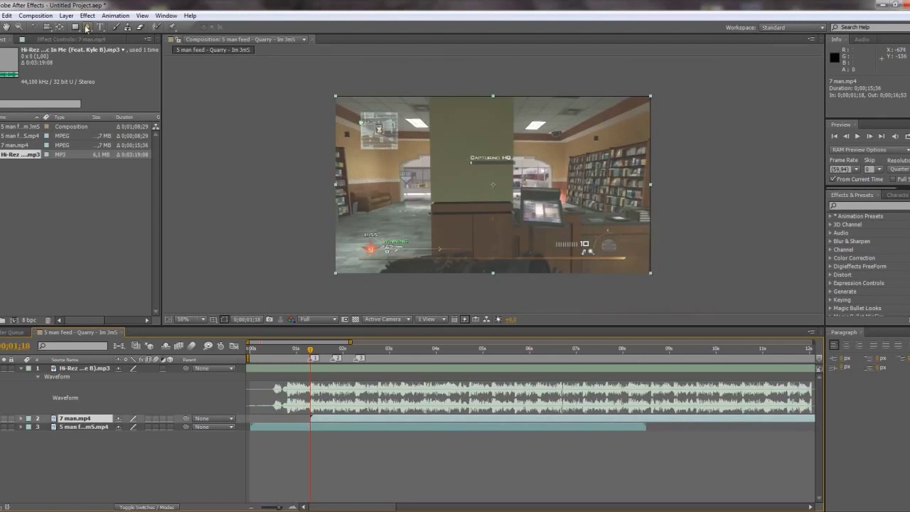
{"action": "left_click", "coordinate": [430, 287]}
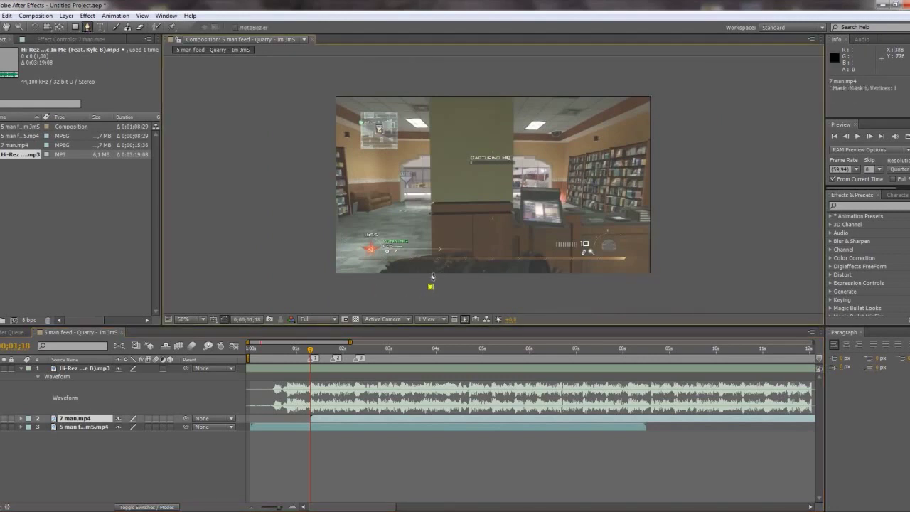
{"action": "left_click", "coordinate": [429, 74]}
{"action": "left_click", "coordinate": [316, 77]}
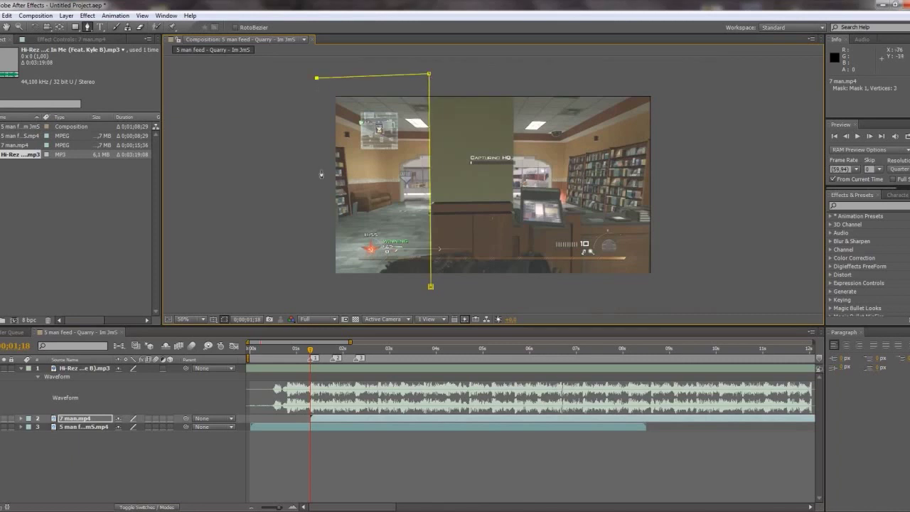
{"action": "left_click", "coordinate": [319, 283]}
{"action": "left_click", "coordinate": [430, 287]}
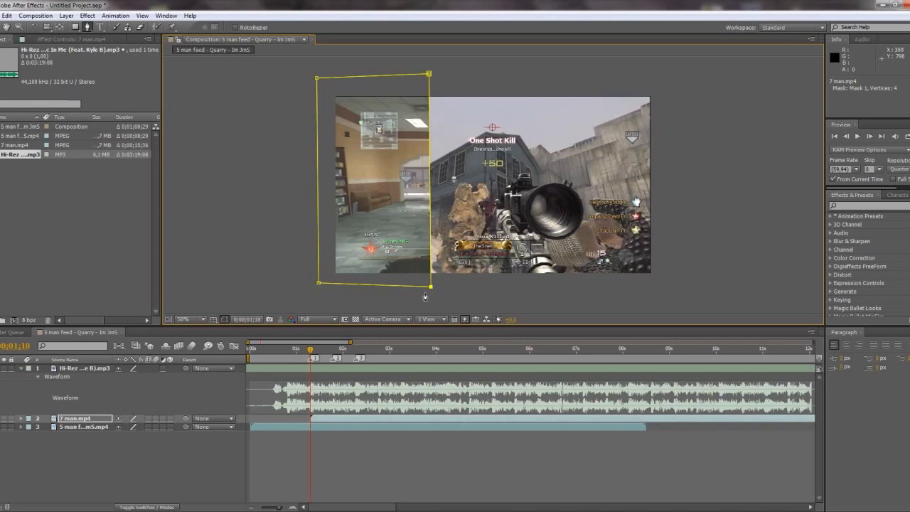
Draw a second skewed four-point mask strip beside the first one
{"action": "left_click", "coordinate": [425, 292]}
{"action": "left_click", "coordinate": [423, 72]}
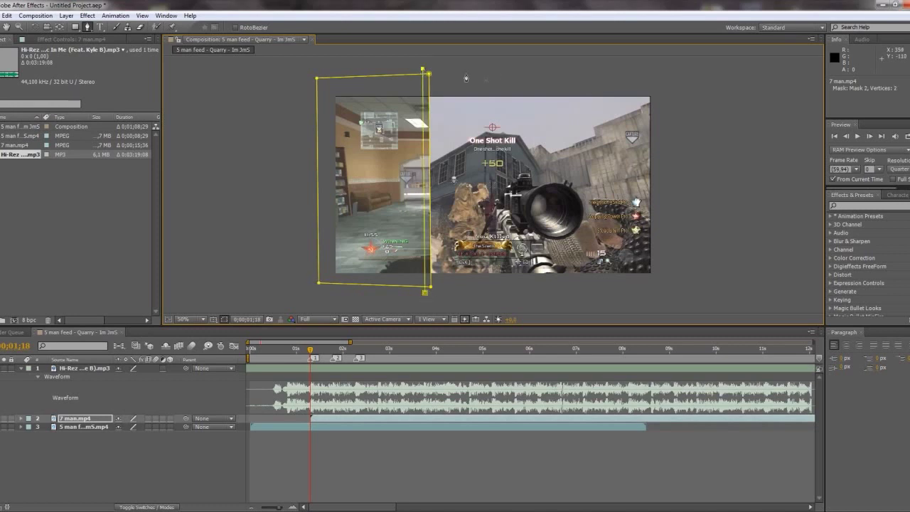
{"action": "left_click", "coordinate": [544, 73]}
{"action": "left_click", "coordinate": [545, 305]}
{"action": "left_click", "coordinate": [425, 292]}
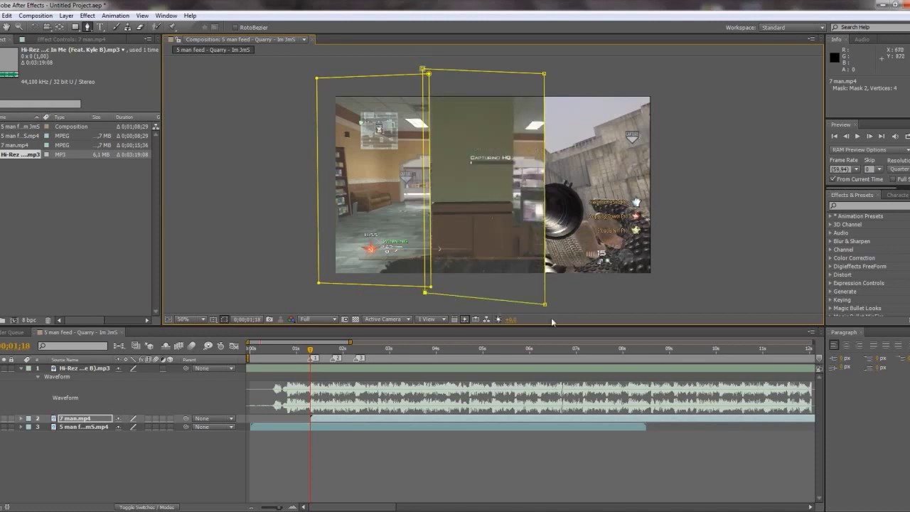
Draw the third four-point mask strip on the right and select the 7 man.mp4 layer
{"action": "left_click", "coordinate": [540, 72]}
{"action": "left_click", "coordinate": [536, 308]}
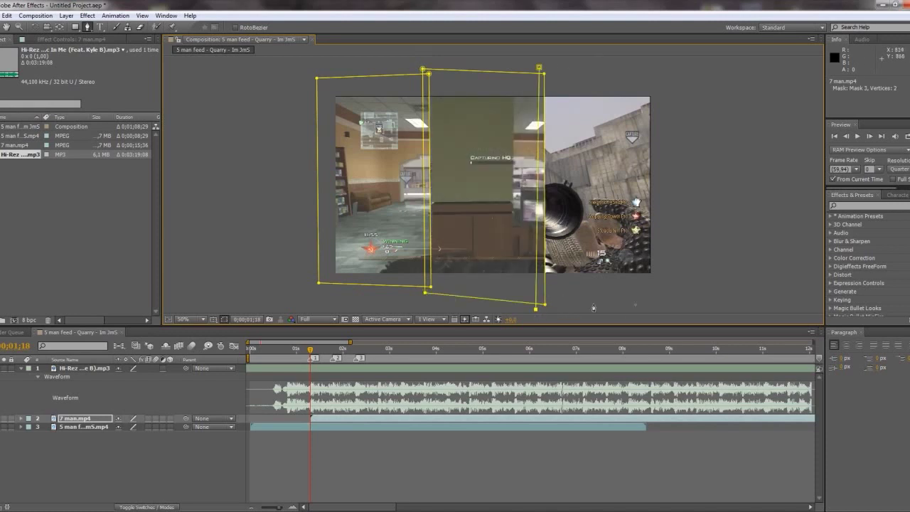
{"action": "left_click", "coordinate": [678, 311]}
{"action": "left_click", "coordinate": [671, 79]}
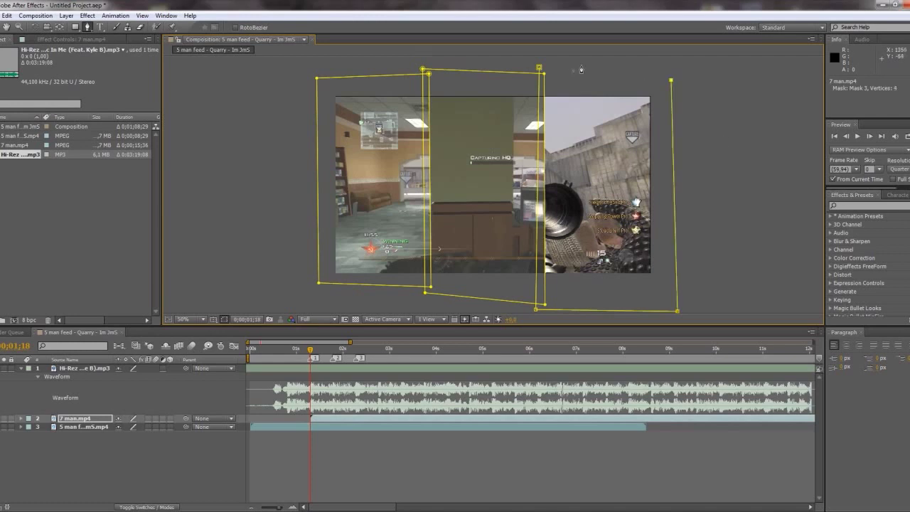
{"action": "left_click", "coordinate": [540, 73]}
{"action": "left_click", "coordinate": [65, 419]}
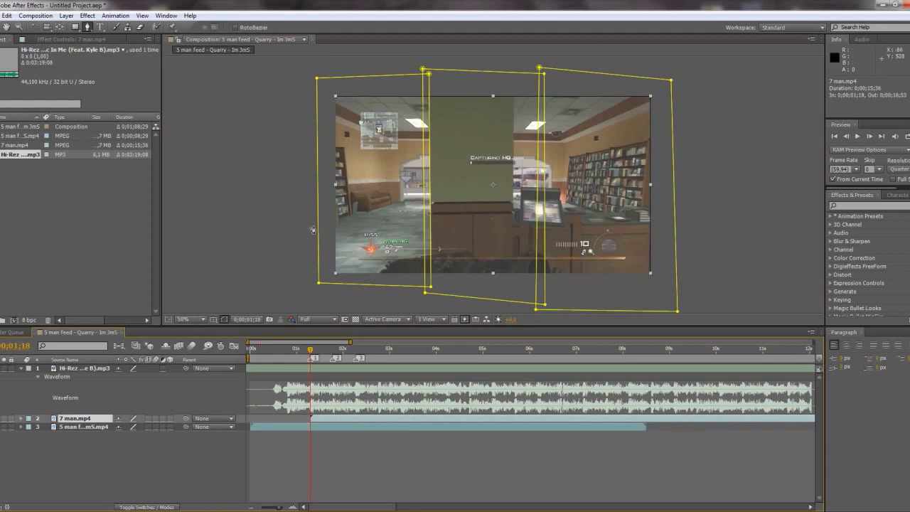
Make two copies of the masked layer and leave layer 2 with only the right strip mask
{"action": "key", "text": "ctrl+v"}
{"action": "key", "text": "ctrl+v"}
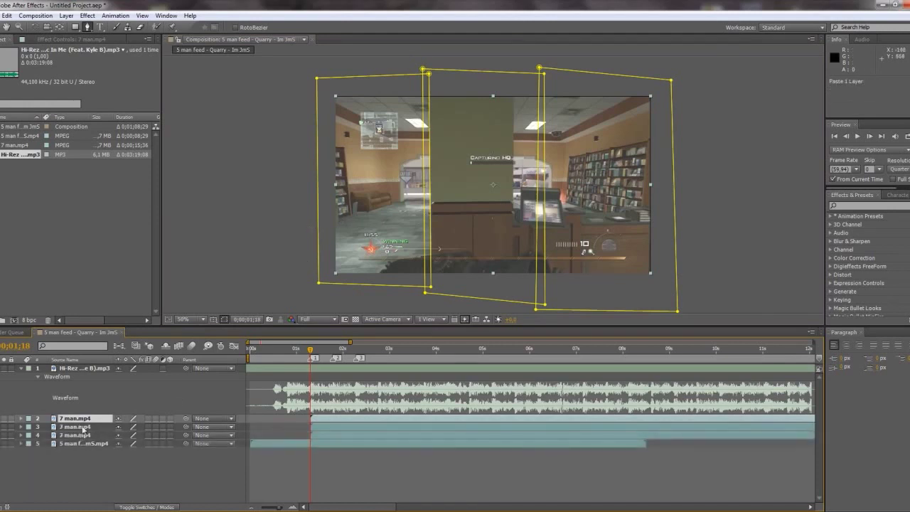
{"action": "key", "text": "m"}
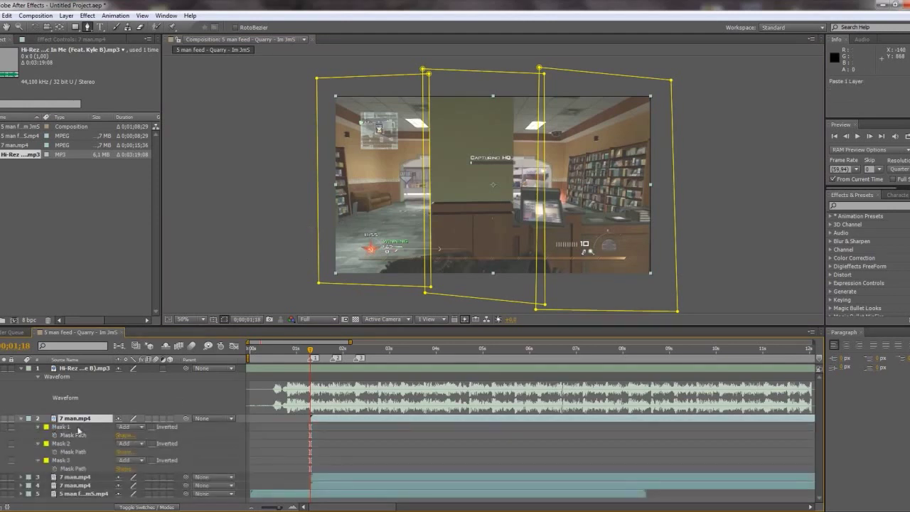
{"action": "left_click", "coordinate": [69, 428]}
{"action": "key", "text": "Delete"}
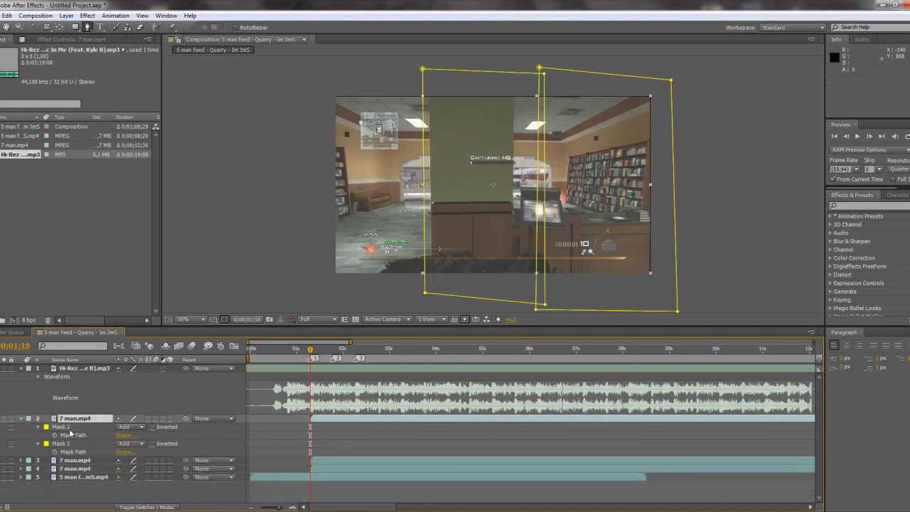
{"action": "left_click", "coordinate": [69, 427]}
{"action": "key", "text": "Delete"}
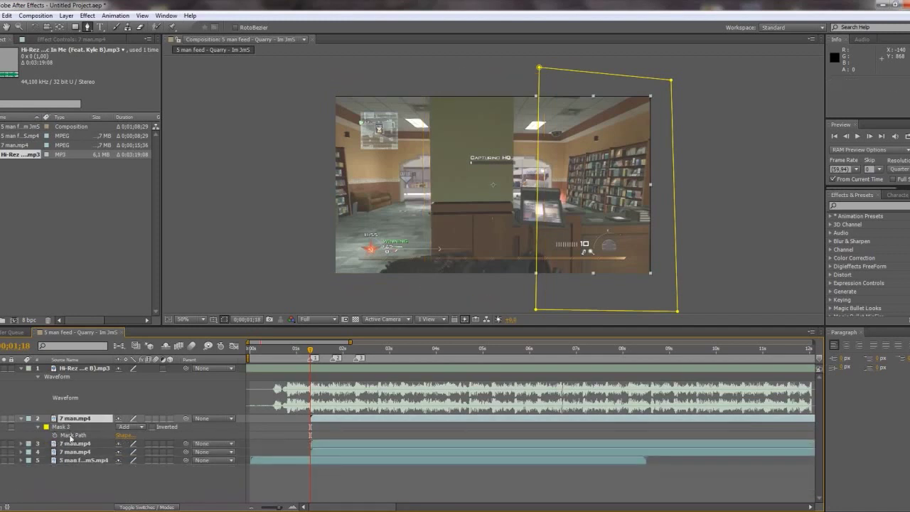
Delete Mask 1 and the right strip mask so layer 3 keeps only the middle strip
{"action": "left_click", "coordinate": [72, 443]}
{"action": "key", "text": "m"}
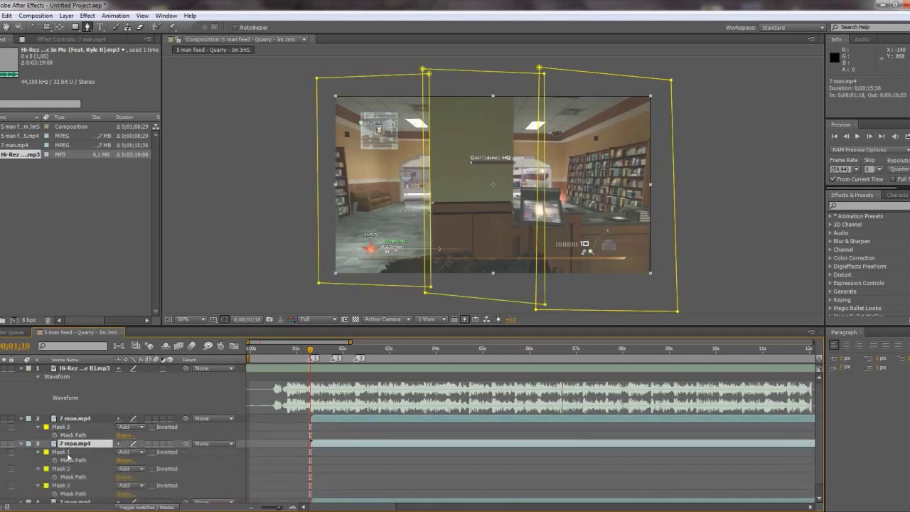
{"action": "left_click", "coordinate": [68, 454]}
{"action": "key", "text": "Delete"}
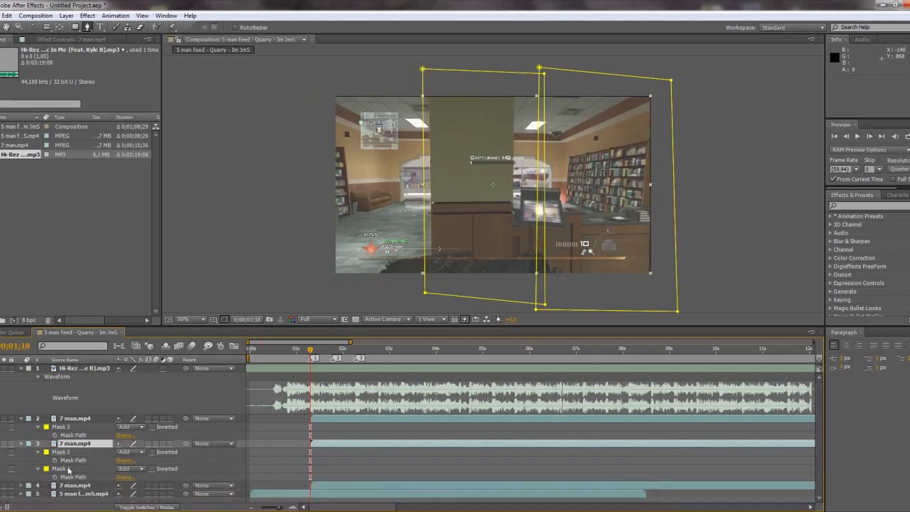
{"action": "left_click", "coordinate": [69, 470]}
{"action": "key", "text": "Delete"}
Delete layer 4's two extra masks so it keeps only the left strip
{"action": "left_click", "coordinate": [71, 470]}
{"action": "key", "text": "m"}
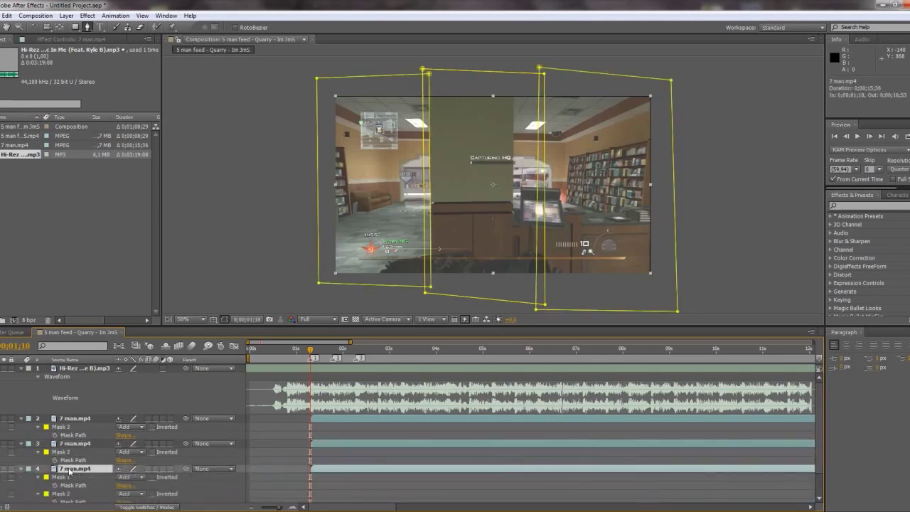
{"action": "left_click", "coordinate": [69, 495]}
{"action": "key", "text": "Delete"}
{"action": "left_click", "coordinate": [69, 496]}
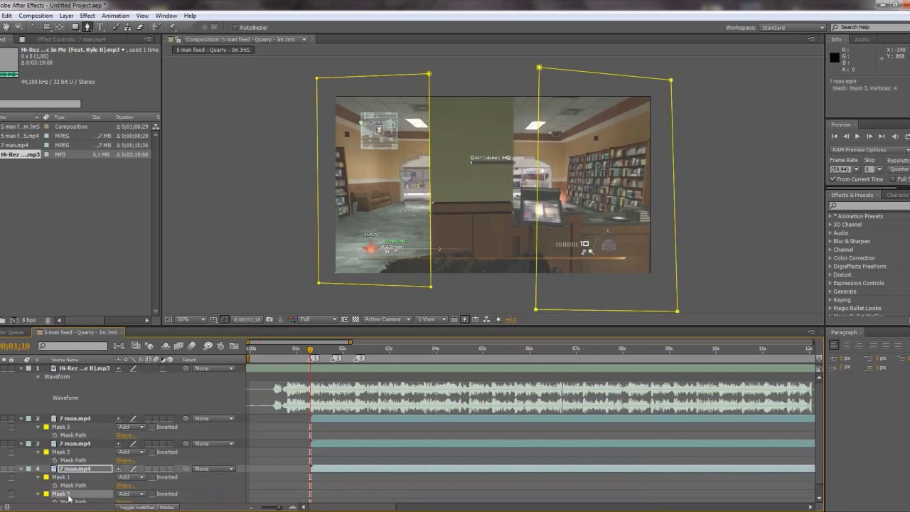
{"action": "key", "text": "Delete"}
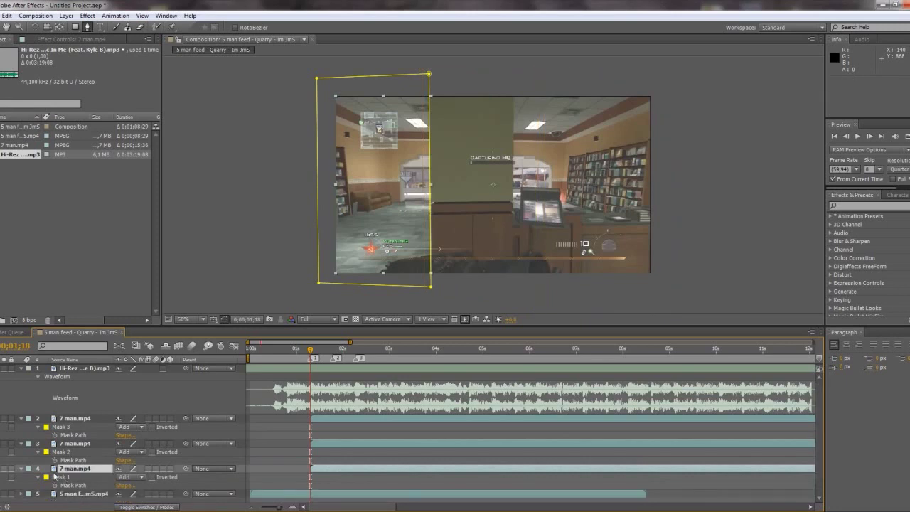
Verify each layer's single remaining strip mask and collapse the mask lists of layers 2–4
{"action": "left_click", "coordinate": [69, 427]}
{"action": "left_click", "coordinate": [69, 452]}
{"action": "left_click", "coordinate": [70, 475]}
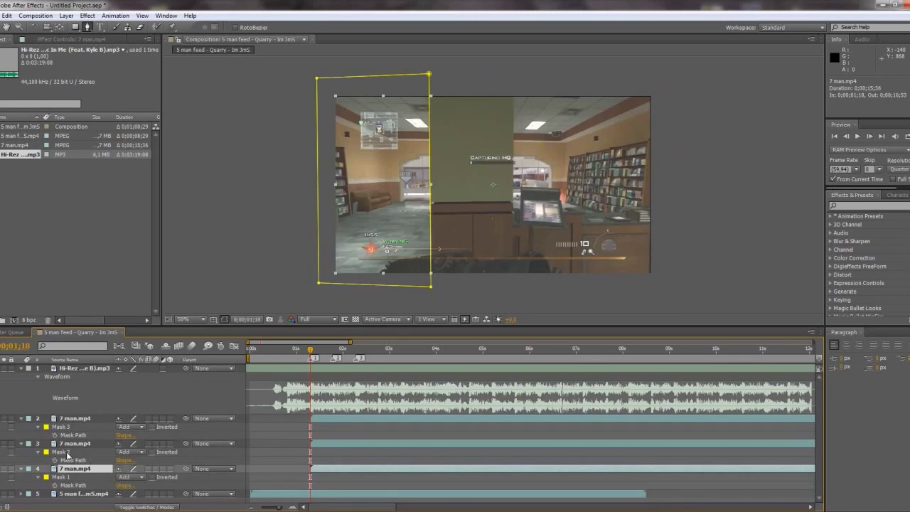
{"action": "left_click", "coordinate": [22, 469]}
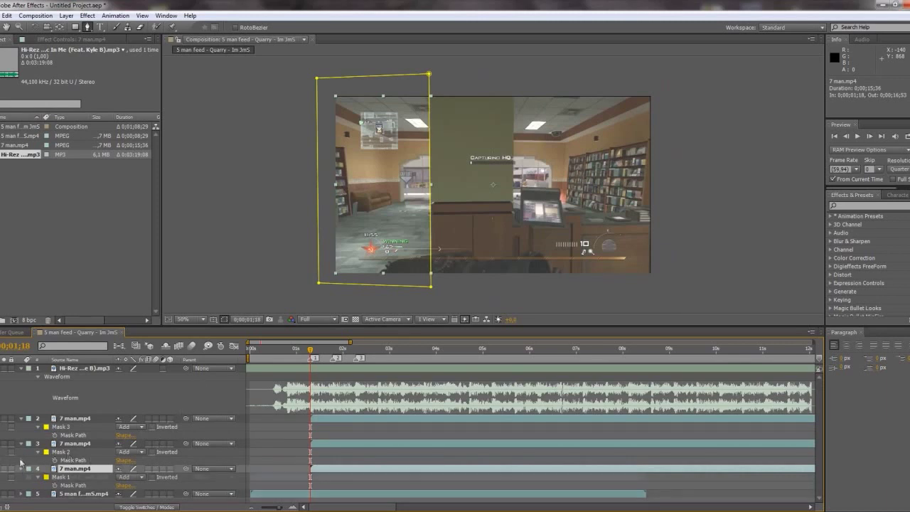
{"action": "left_click", "coordinate": [21, 444]}
{"action": "left_click", "coordinate": [22, 419]}
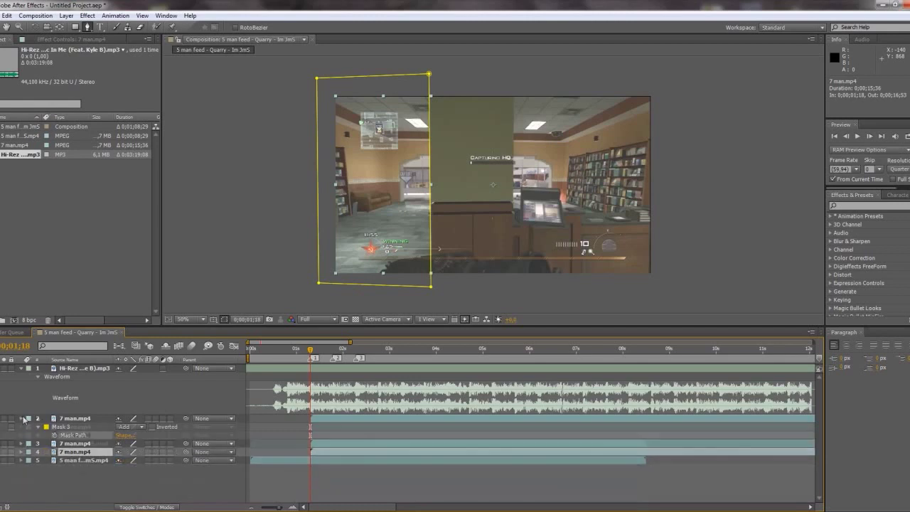
{"action": "left_click", "coordinate": [857, 136]}
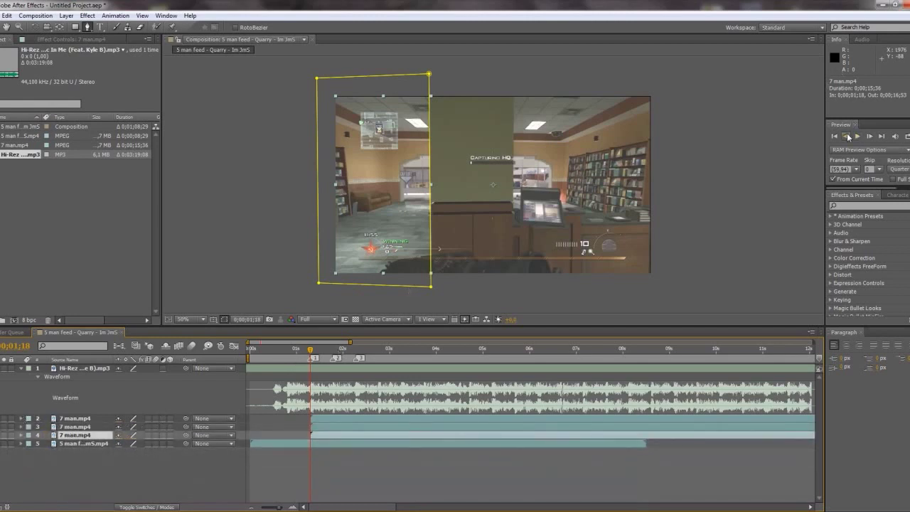
{"action": "left_click", "coordinate": [869, 137]}
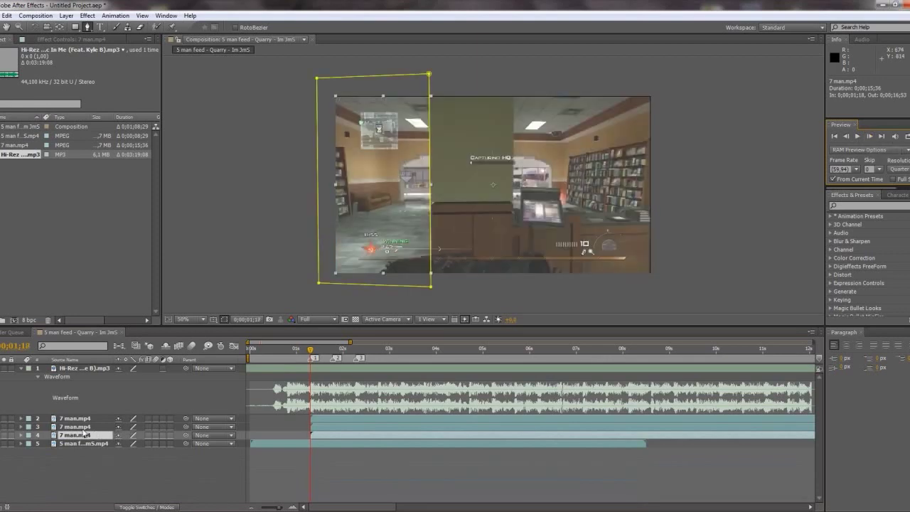
{"action": "key", "text": "t"}
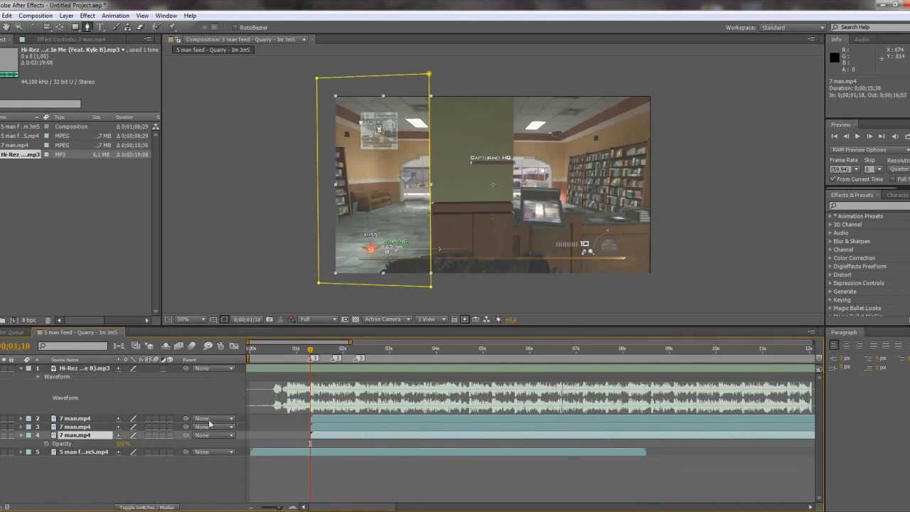
{"action": "key", "text": "t"}
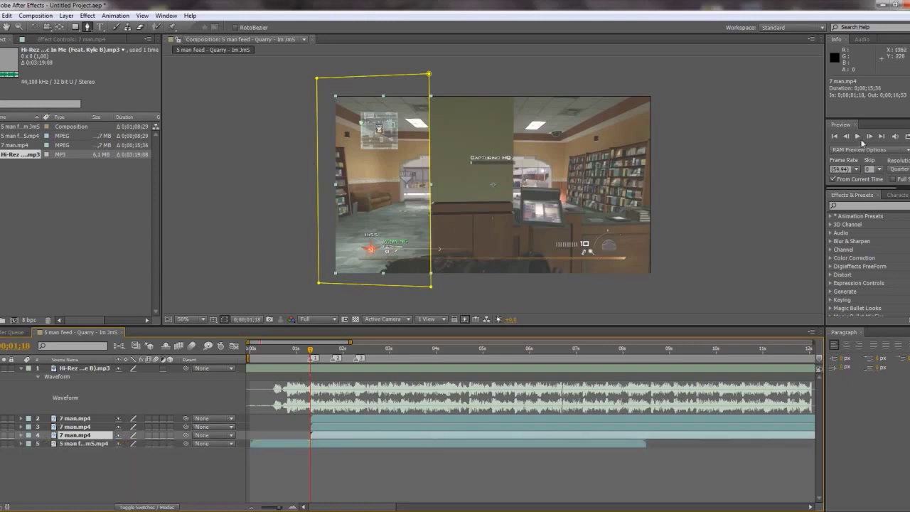
{"action": "left_click", "coordinate": [846, 137]}
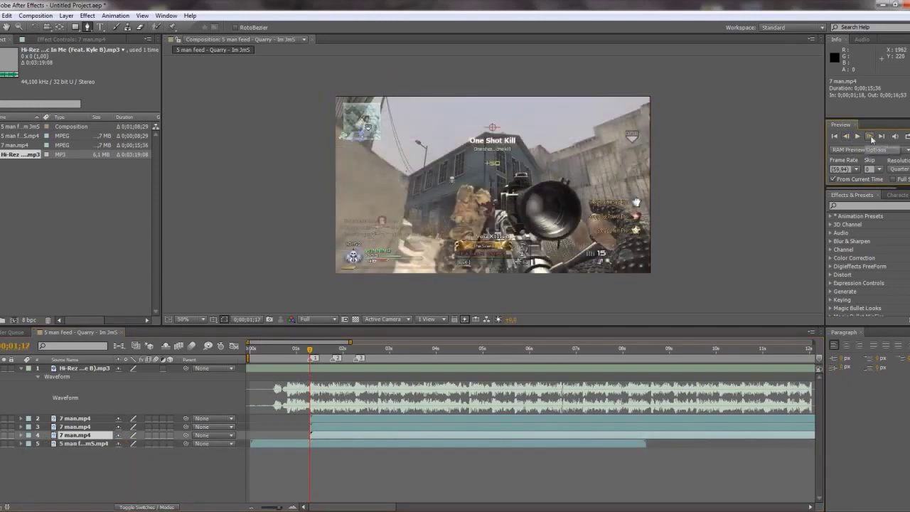
{"action": "left_click", "coordinate": [869, 135]}
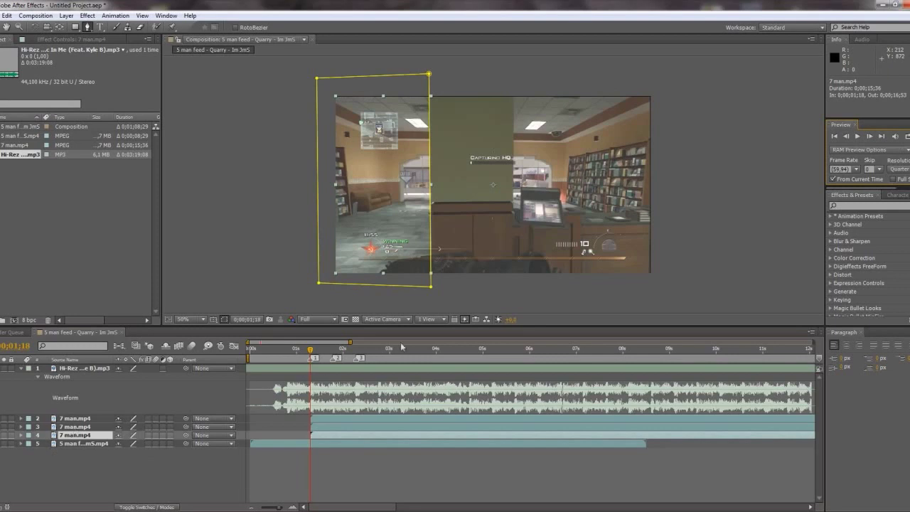
Keyframe layer 3's Opacity at 0% on 0;00;01;46, then move to 0;00;01;47
{"action": "left_click", "coordinate": [333, 353]}
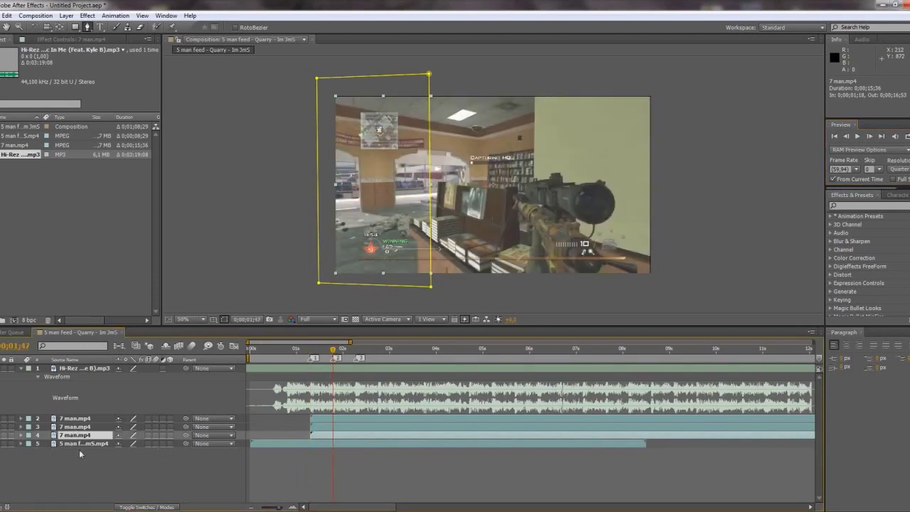
{"action": "left_click", "coordinate": [84, 427]}
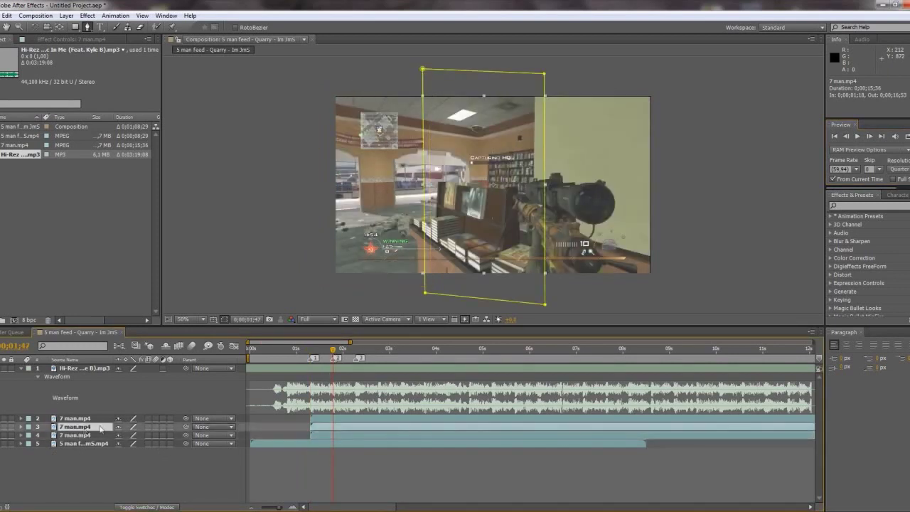
{"action": "key", "text": "t"}
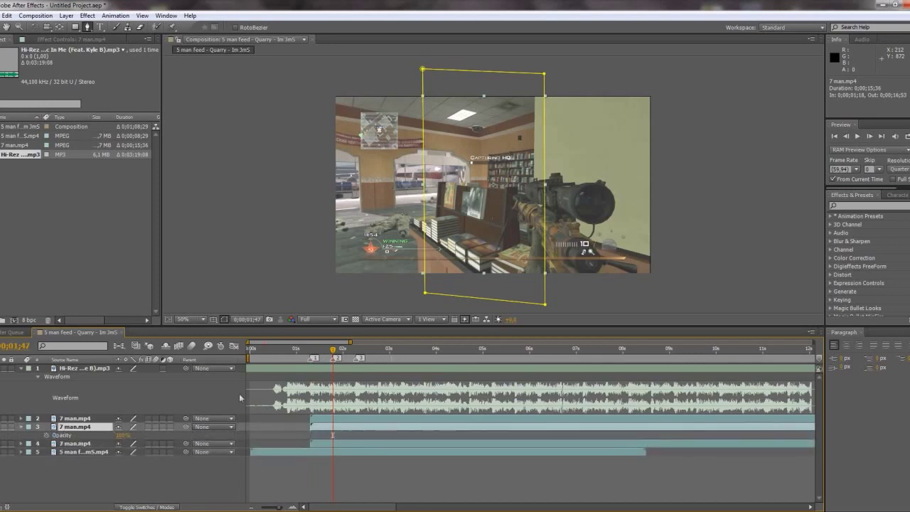
{"action": "left_click", "coordinate": [846, 136]}
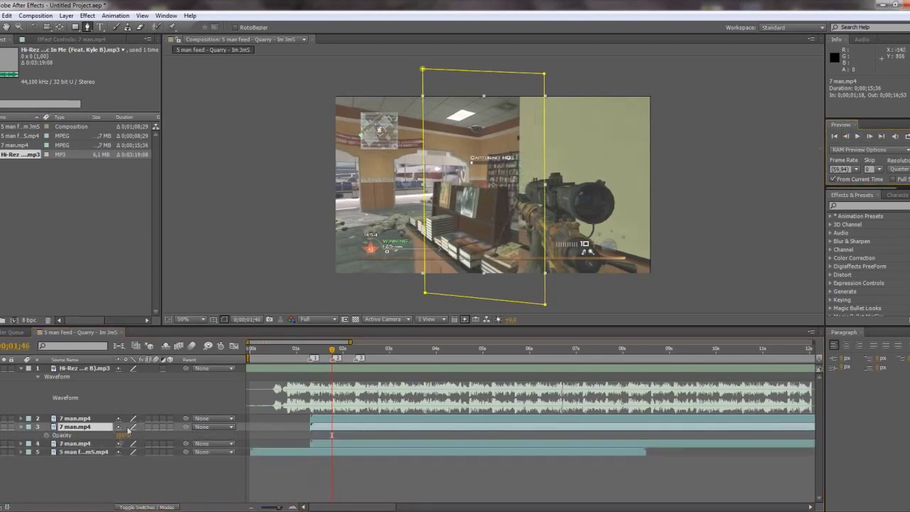
{"action": "left_click_drag", "start_coordinate": [125, 435], "coordinate": [119, 435]}
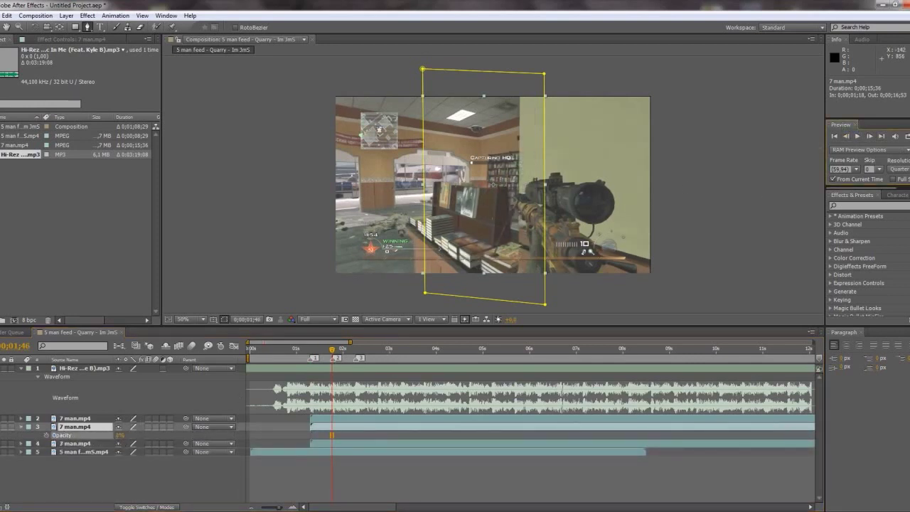
{"action": "left_click", "coordinate": [49, 436]}
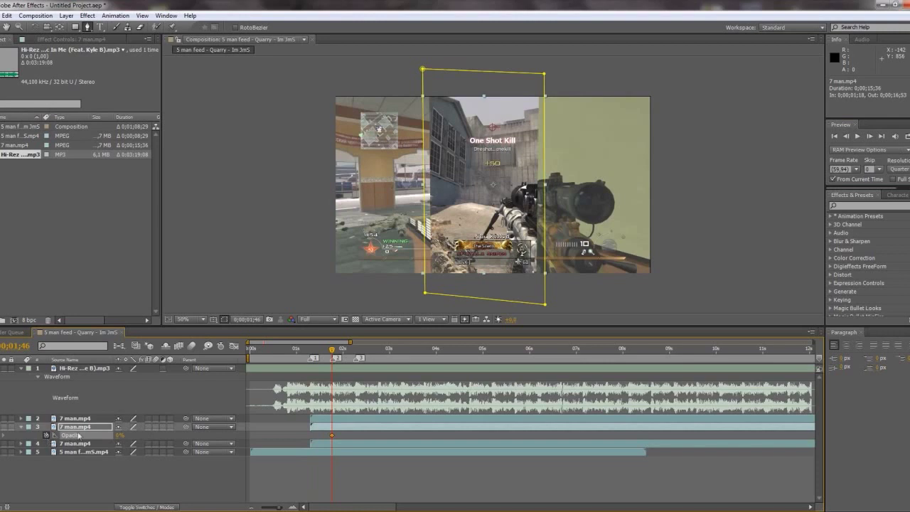
{"action": "left_click", "coordinate": [870, 136]}
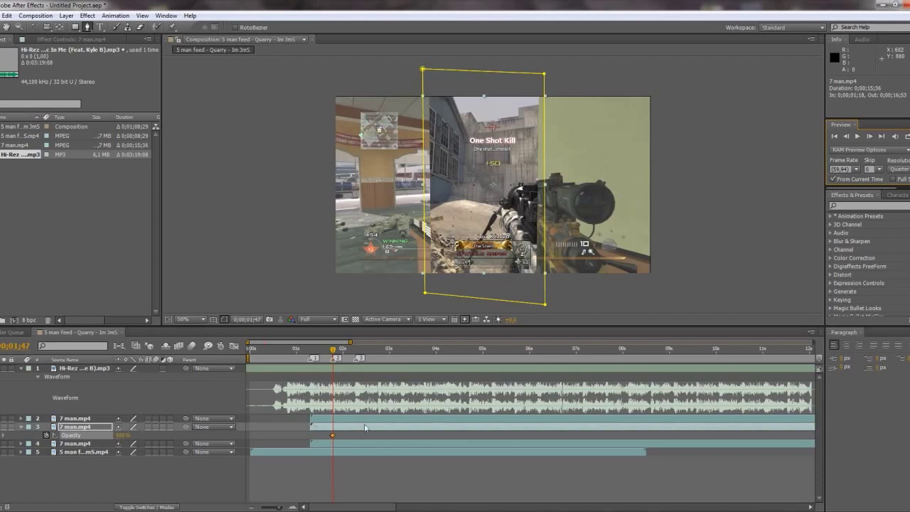
Keyframe layer 2's Opacity at 0% on 0;00;02;16, return to 02;17, and RAM-preview the transition
{"action": "key", "text": "t"}
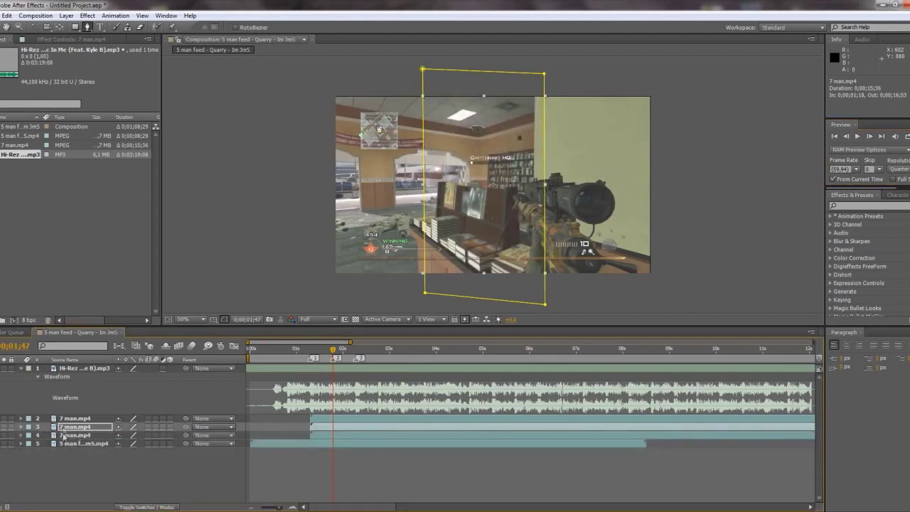
{"action": "left_click", "coordinate": [71, 419]}
{"action": "key", "text": "t"}
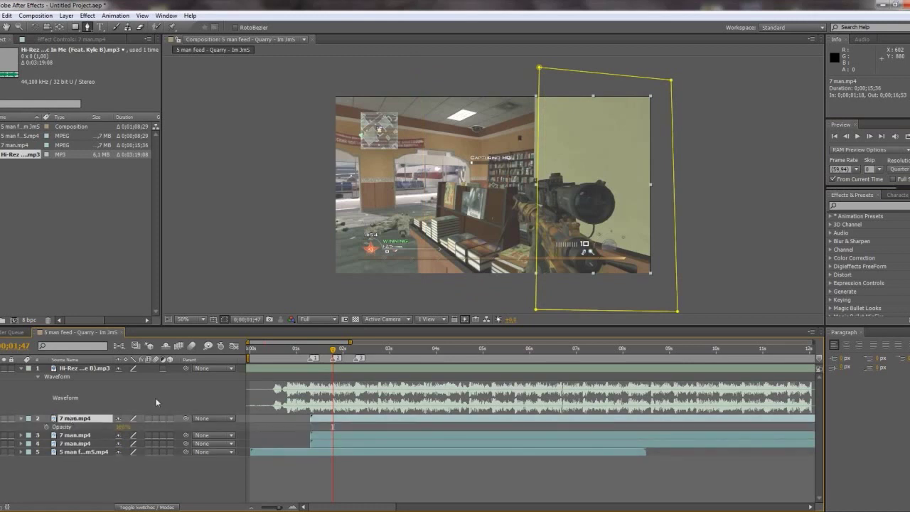
{"action": "left_click", "coordinate": [356, 350]}
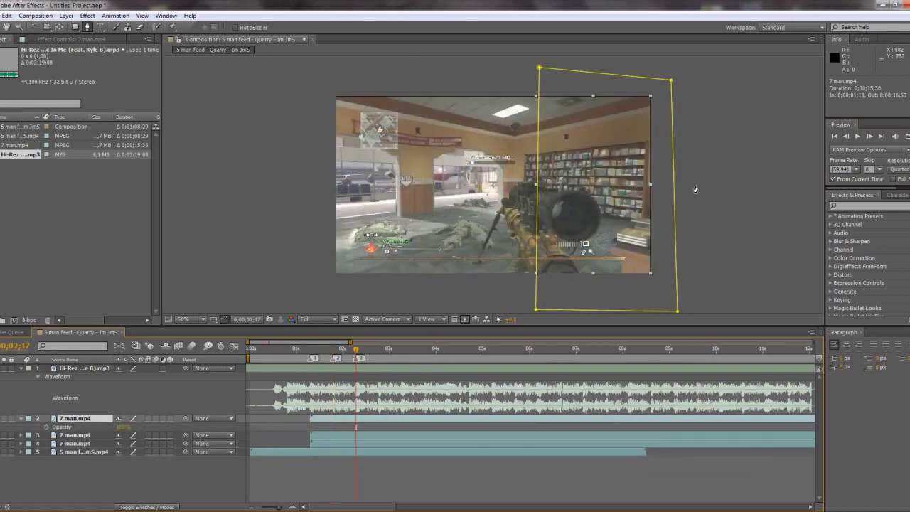
{"action": "left_click", "coordinate": [846, 136]}
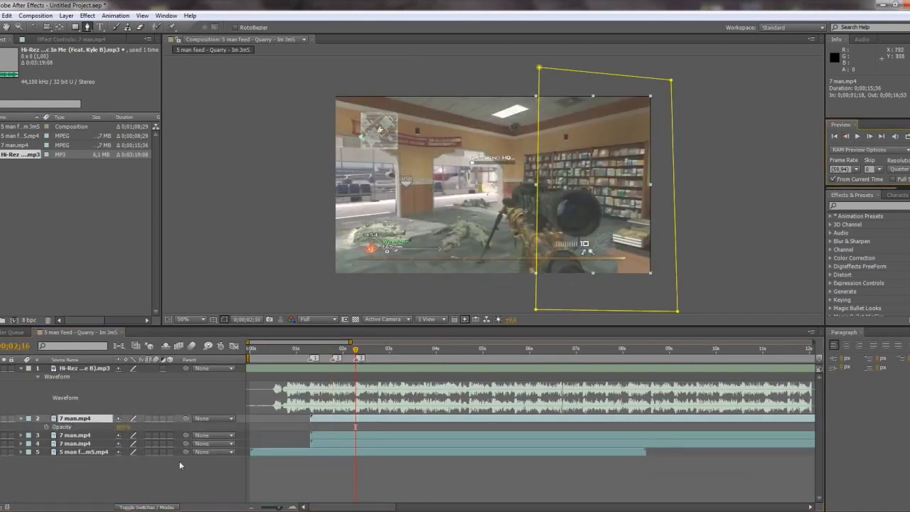
{"action": "left_click_drag", "start_coordinate": [121, 431], "coordinate": [32, 426]}
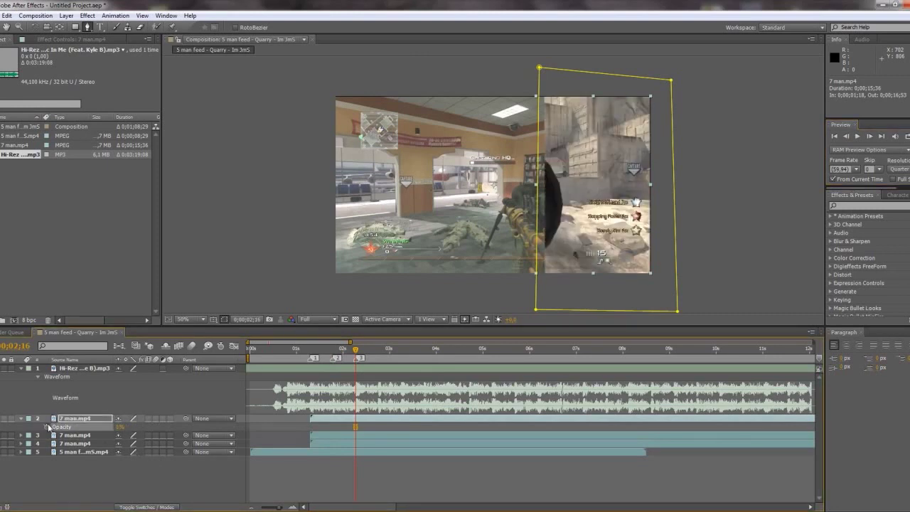
{"action": "left_click", "coordinate": [869, 136]}
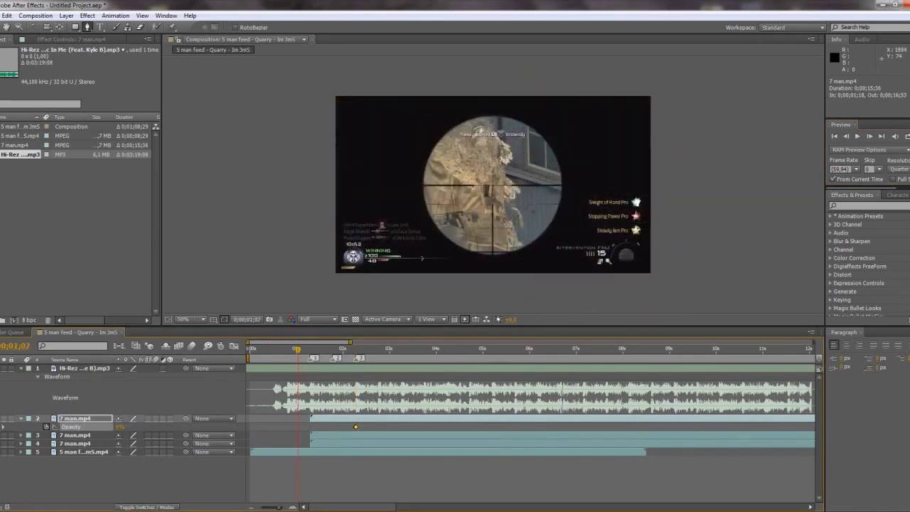
{"action": "key", "text": "KP_0"}
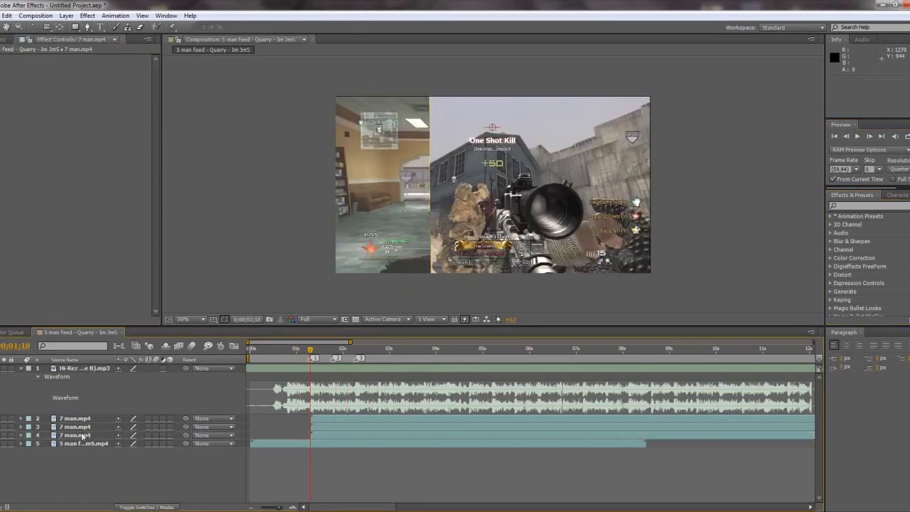
Apply the Tint effect to the left strip layer 4 via an Effects & Presets search for 'tint'
{"action": "left_click", "coordinate": [94, 435]}
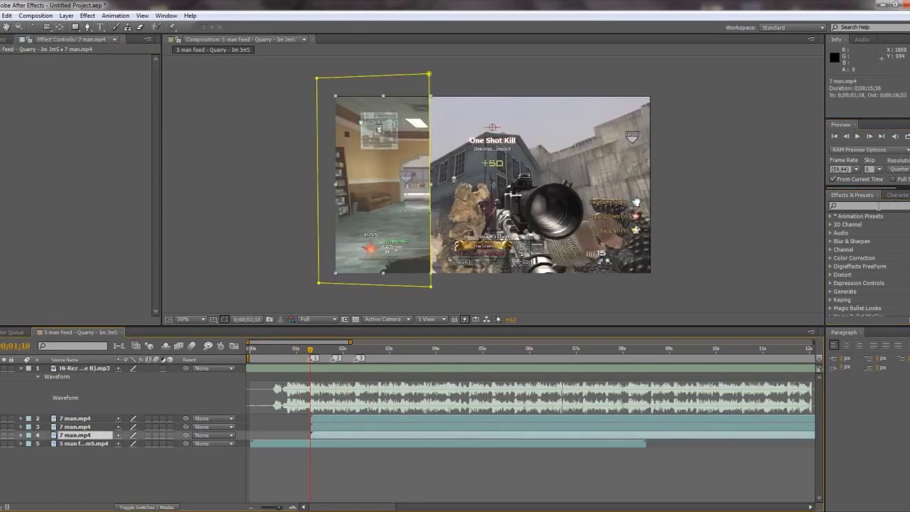
{"action": "left_click", "coordinate": [880, 205]}
{"action": "type", "text": "tint"}
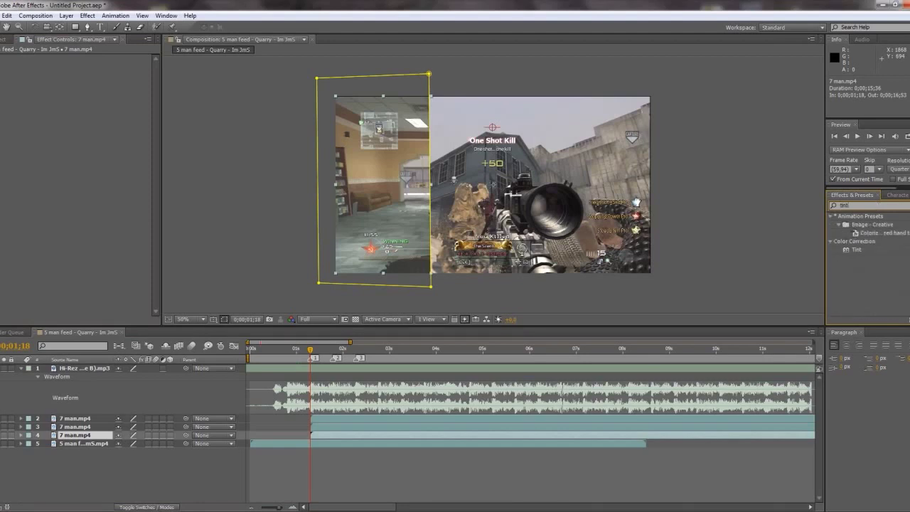
{"action": "left_click_drag", "start_coordinate": [858, 249], "coordinate": [326, 436]}
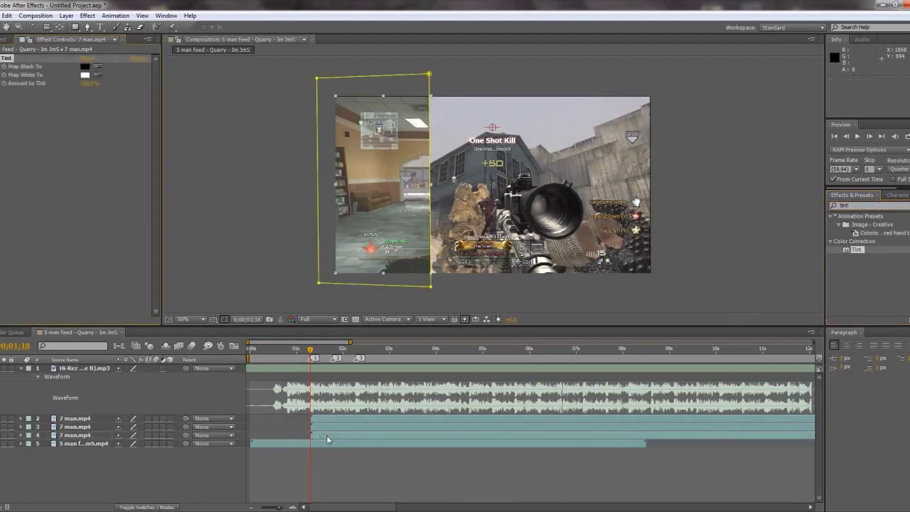
Set Tint's Map Black To and Map White To red with Amount to Tint 25%
{"action": "left_click", "coordinate": [85, 67]}
{"action": "left_click", "coordinate": [463, 199]}
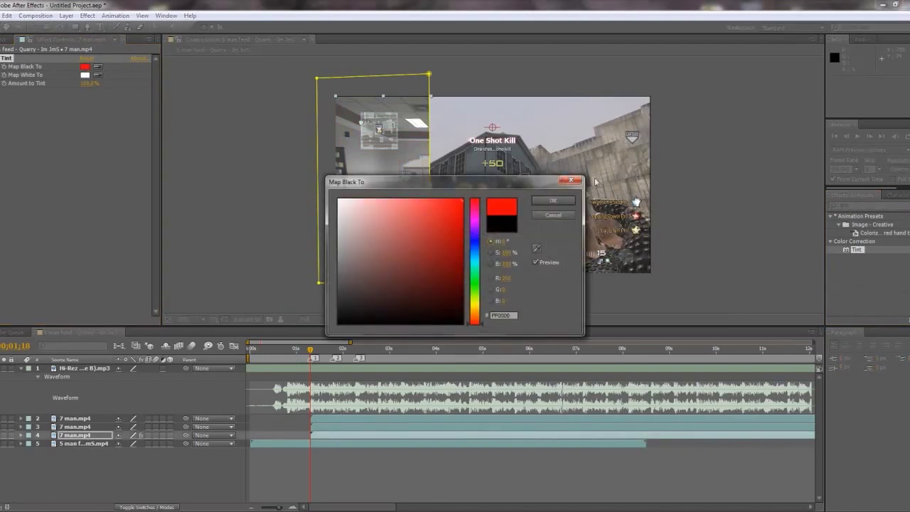
{"action": "left_click", "coordinate": [554, 201]}
{"action": "left_click", "coordinate": [85, 74]}
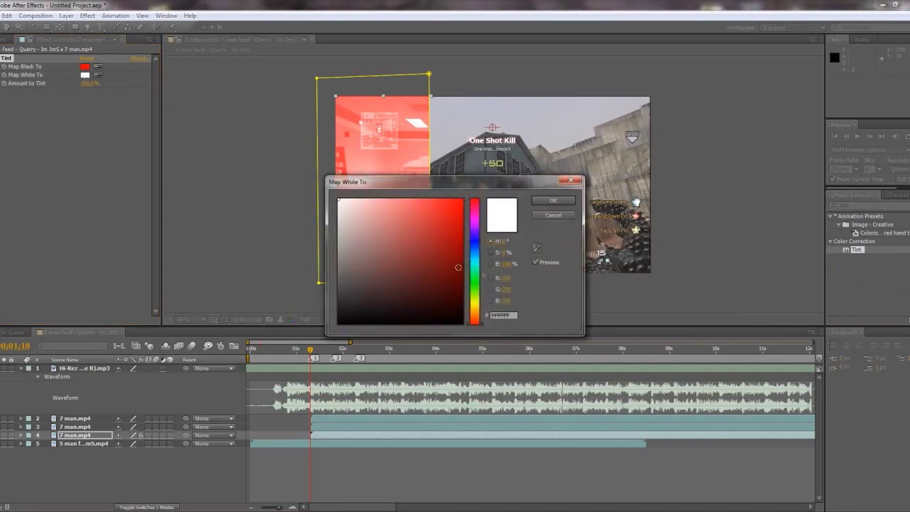
{"action": "left_click", "coordinate": [463, 199]}
{"action": "left_click", "coordinate": [552, 201]}
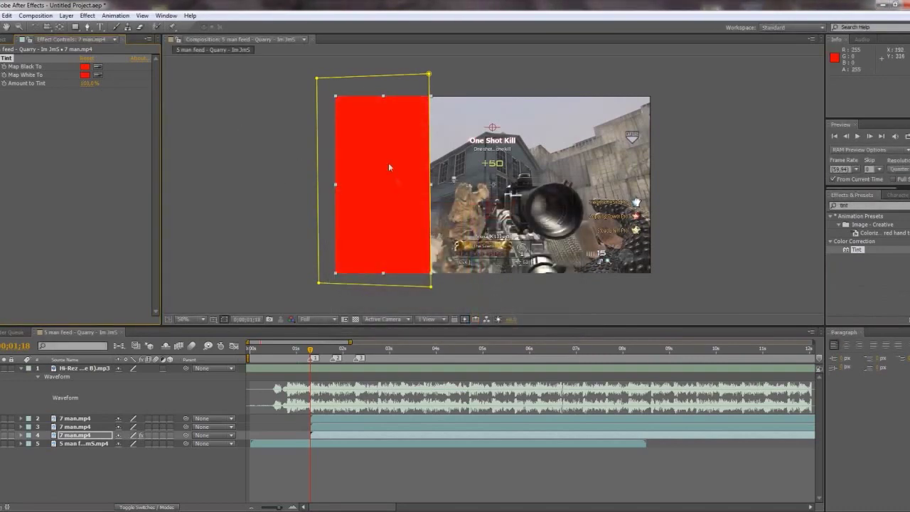
{"action": "left_click", "coordinate": [87, 84]}
{"action": "key", "text": "Return"}
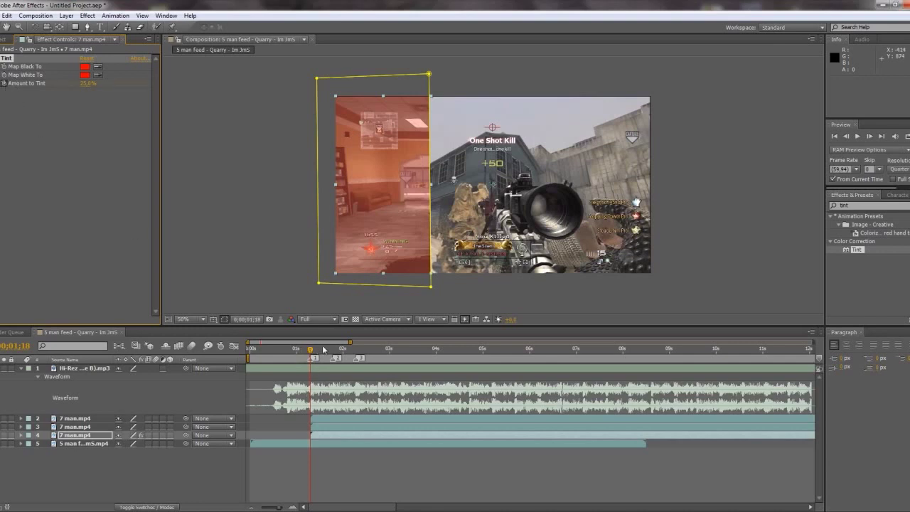
Keyframe the left strip's Amount to Tint at 0% at 0;00;01;44
{"action": "left_click", "coordinate": [333, 348]}
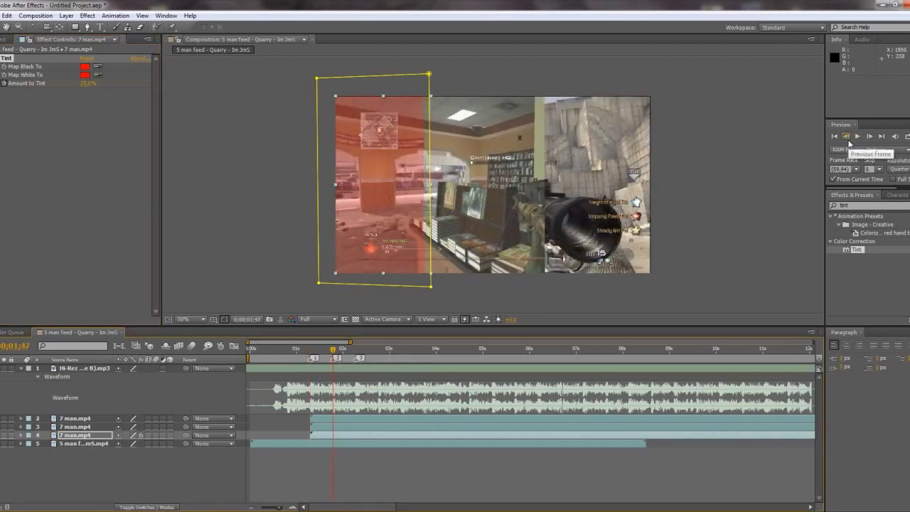
{"action": "left_click", "coordinate": [848, 141]}
{"action": "left_click", "coordinate": [848, 141]}
{"action": "left_click", "coordinate": [848, 141]}
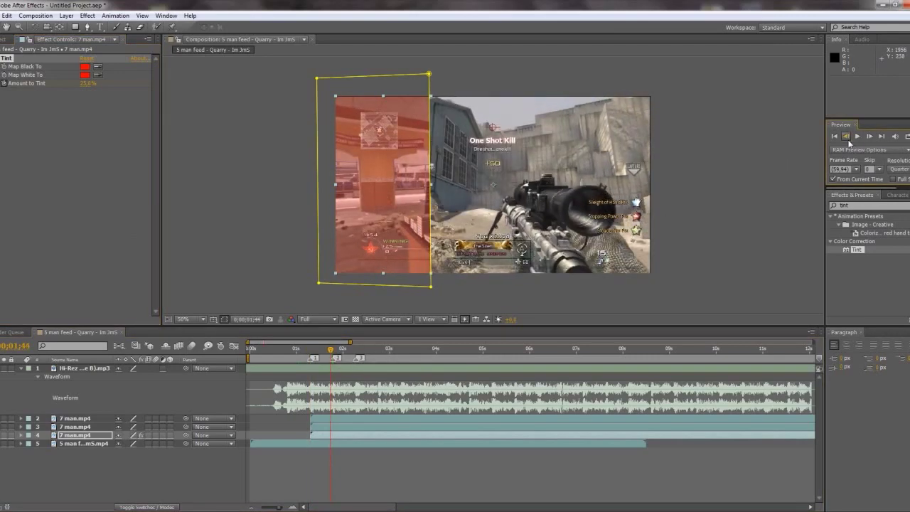
{"action": "left_click", "coordinate": [86, 84]}
{"action": "type", "text": "0"}
{"action": "key", "text": "Return"}
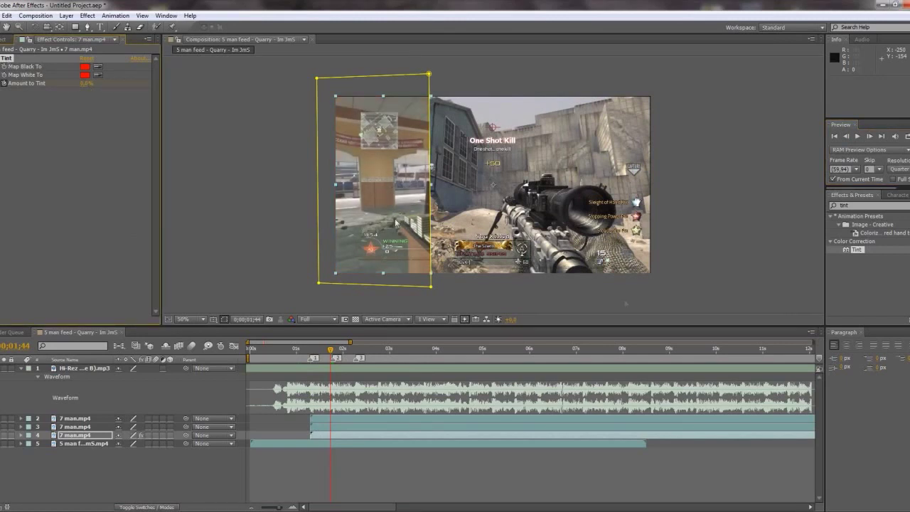
On the middle strip layer 3 at 0;00;01;47, set Tint's Map Black To bright green
{"action": "left_click", "coordinate": [336, 427]}
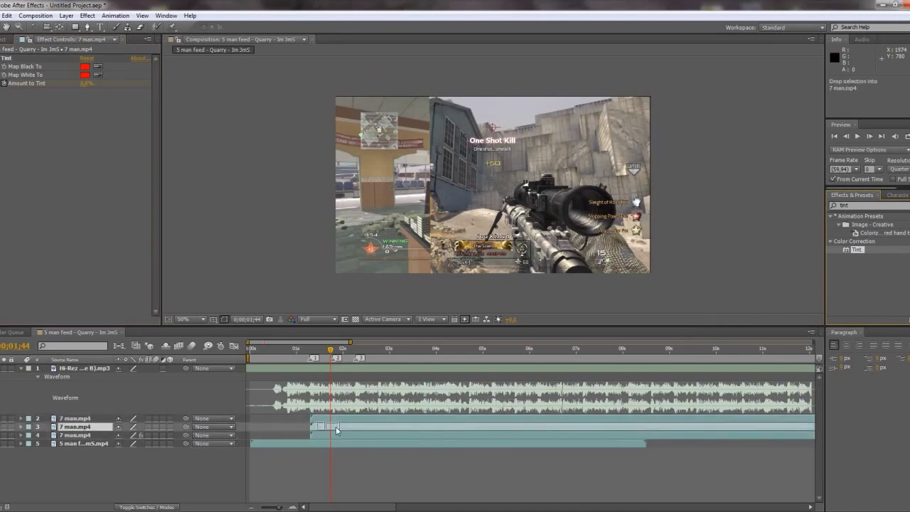
{"action": "left_click", "coordinate": [334, 353]}
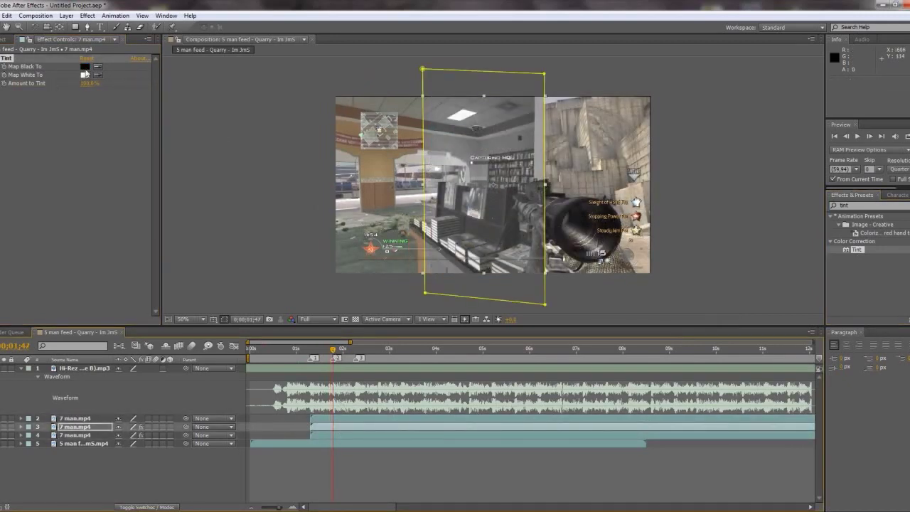
{"action": "left_click", "coordinate": [84, 67]}
{"action": "left_click", "coordinate": [480, 290]}
{"action": "left_click_drag", "start_coordinate": [413, 227], "coordinate": [488, 182]}
{"action": "left_click", "coordinate": [553, 200]}
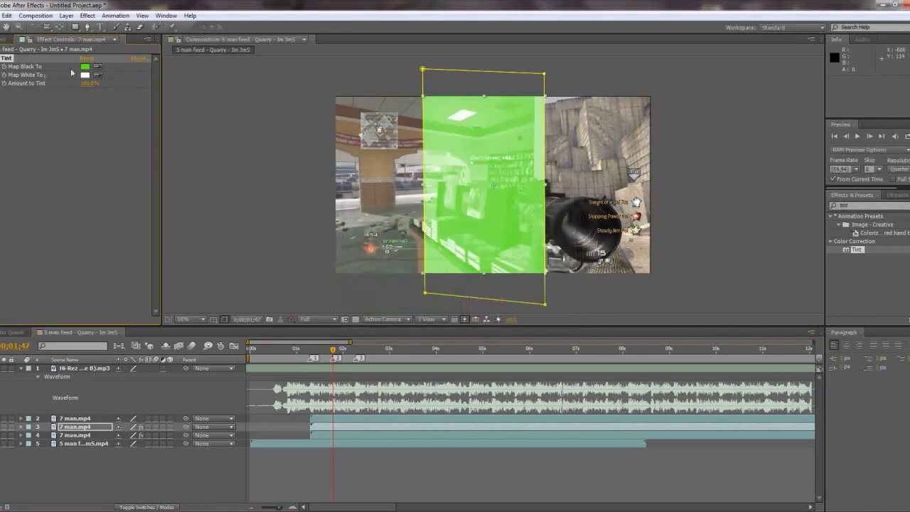
Set Map White To bright green and Amount to Tint to 25%
{"action": "left_click", "coordinate": [85, 75]}
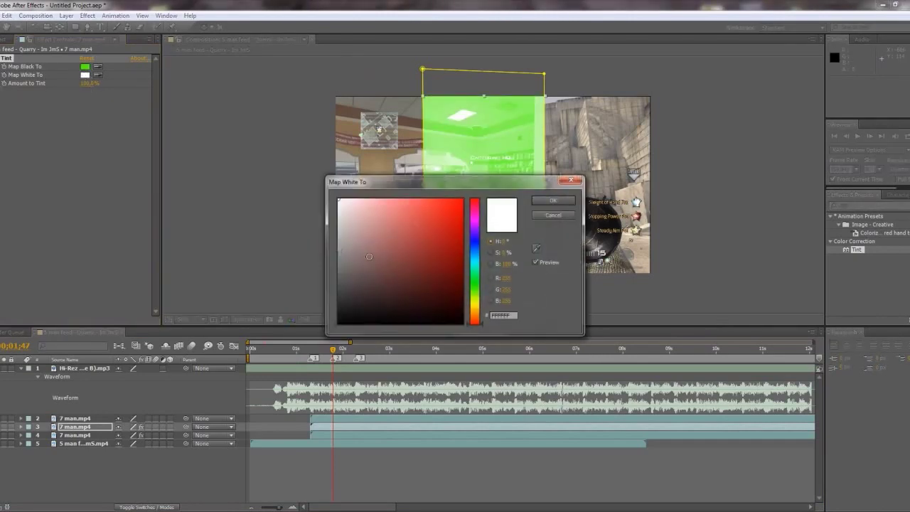
{"action": "left_click", "coordinate": [475, 285]}
{"action": "left_click_drag", "start_coordinate": [459, 204], "coordinate": [511, 163]}
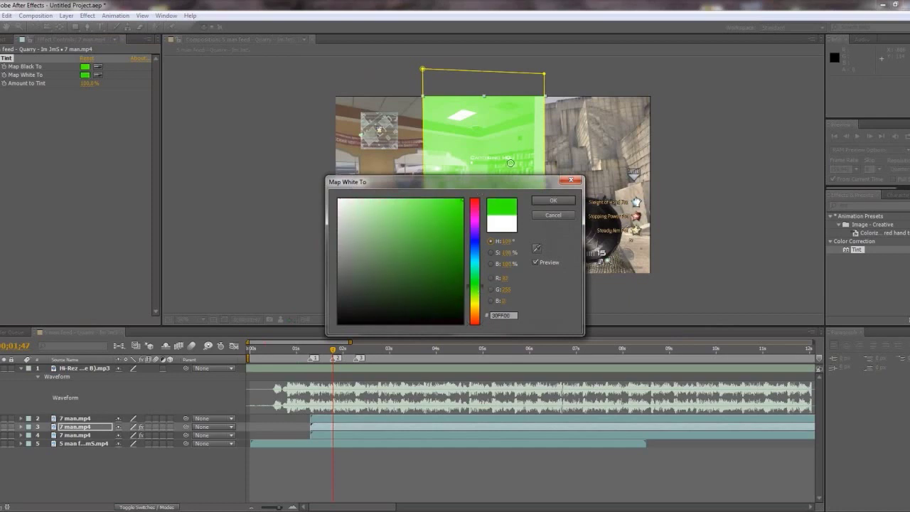
{"action": "left_click", "coordinate": [552, 201]}
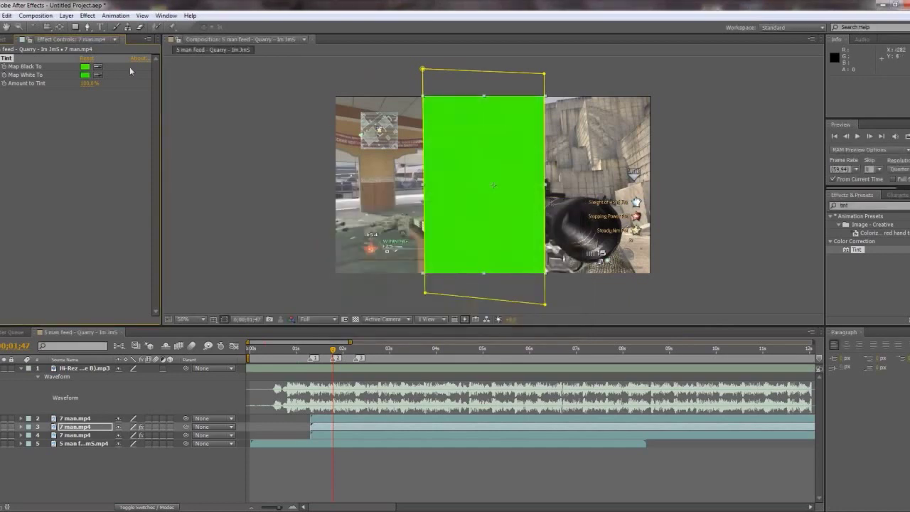
{"action": "left_click", "coordinate": [89, 84]}
{"action": "key", "text": "Return"}
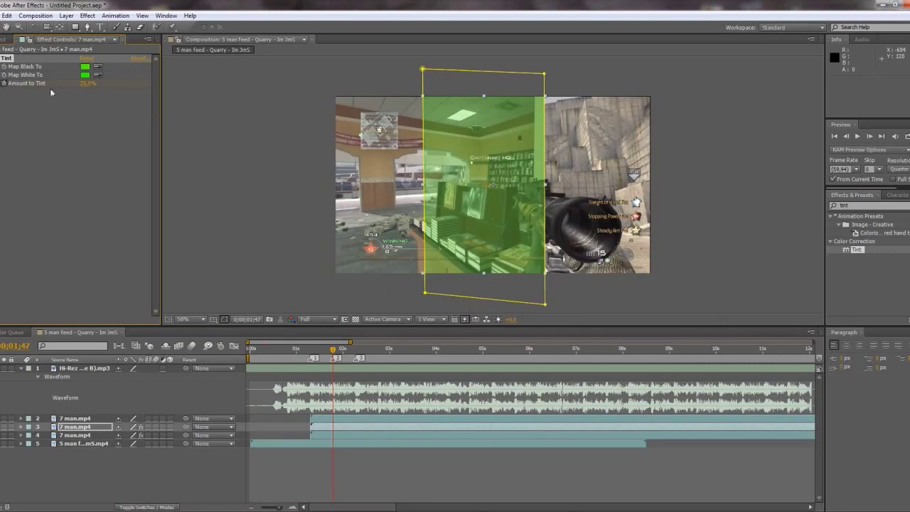
Drop the middle strip's Amount to Tint to 0% at 0;00;02;14, then add Tint to layer 2
{"action": "left_click", "coordinate": [358, 356]}
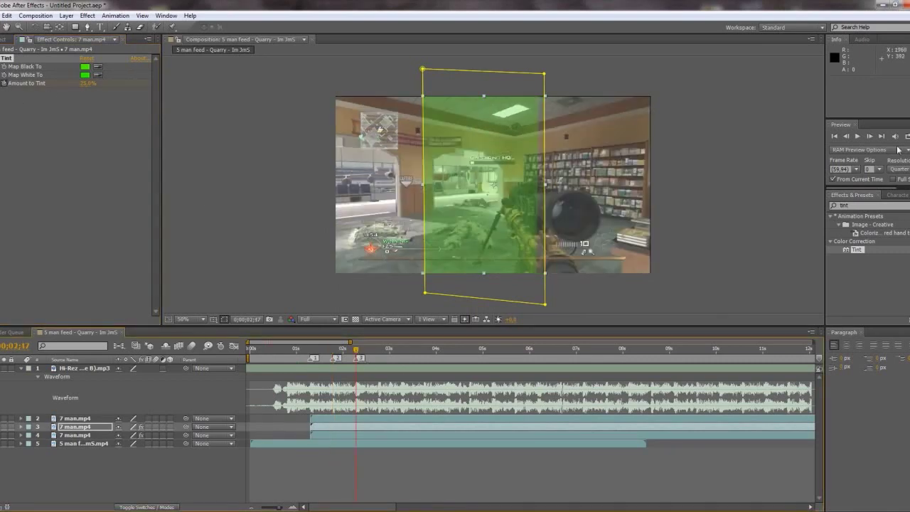
{"action": "left_click", "coordinate": [845, 136]}
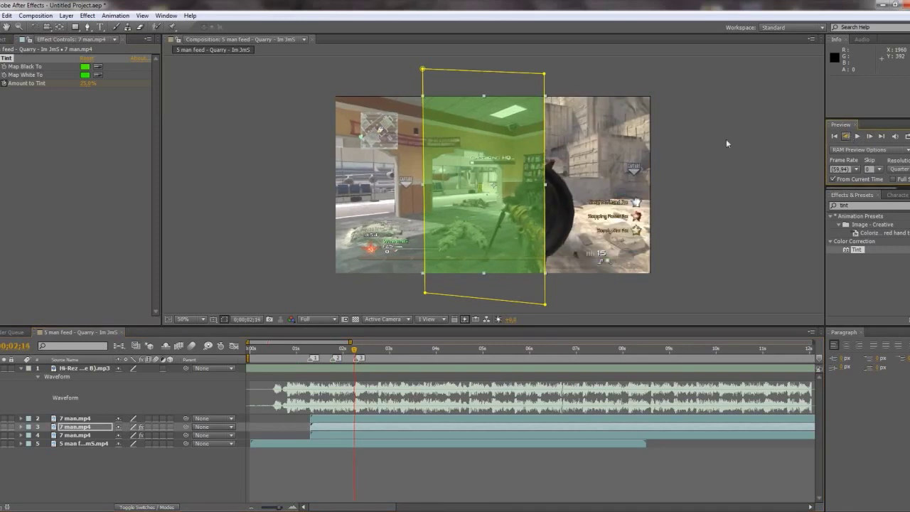
{"action": "left_click_drag", "start_coordinate": [90, 84], "coordinate": [64, 84]}
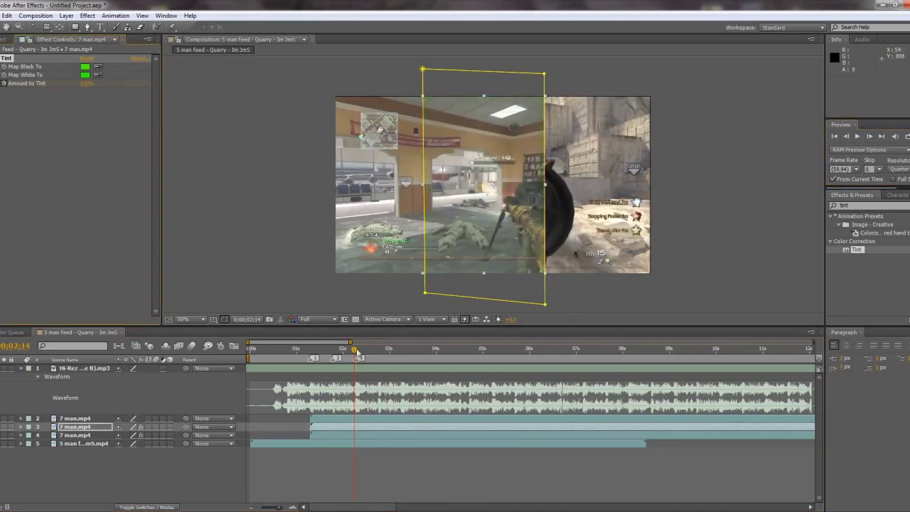
{"action": "left_click", "coordinate": [358, 356]}
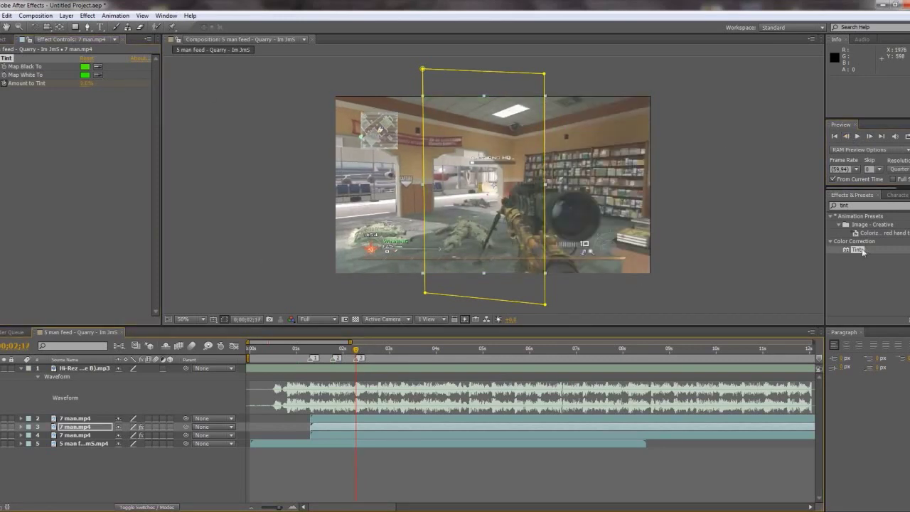
{"action": "left_click_drag", "start_coordinate": [858, 250], "coordinate": [402, 417]}
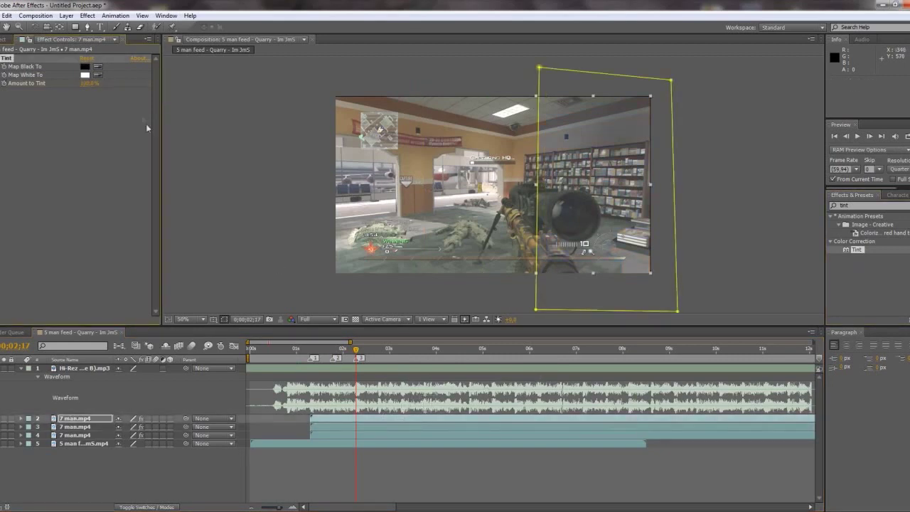
Set the Tint's Map Black To and Map White To colours to bright blue
{"action": "left_click", "coordinate": [85, 66]}
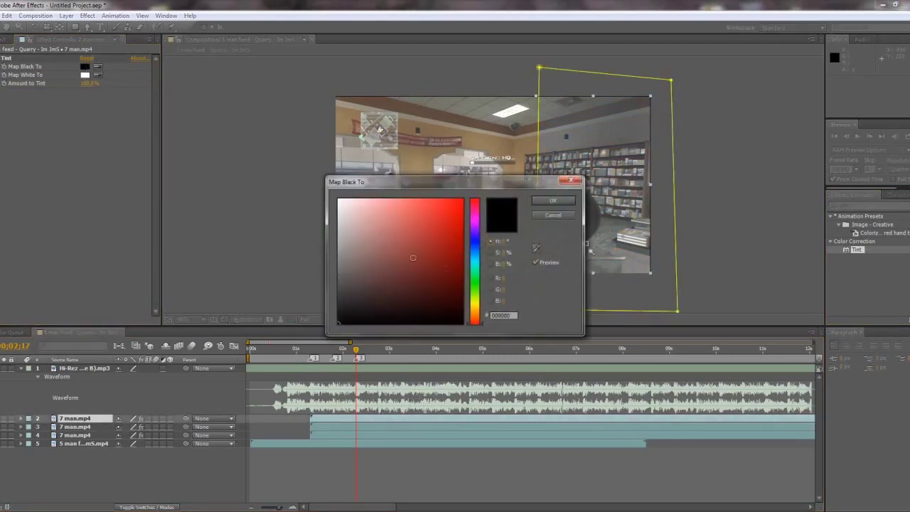
{"action": "left_click", "coordinate": [476, 251]}
{"action": "left_click", "coordinate": [463, 200]}
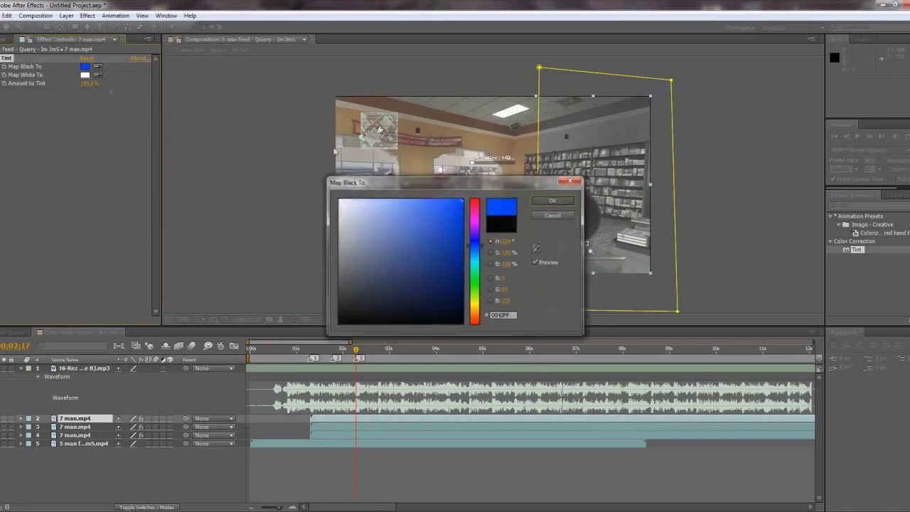
{"action": "left_click", "coordinate": [554, 201]}
{"action": "left_click", "coordinate": [85, 75]}
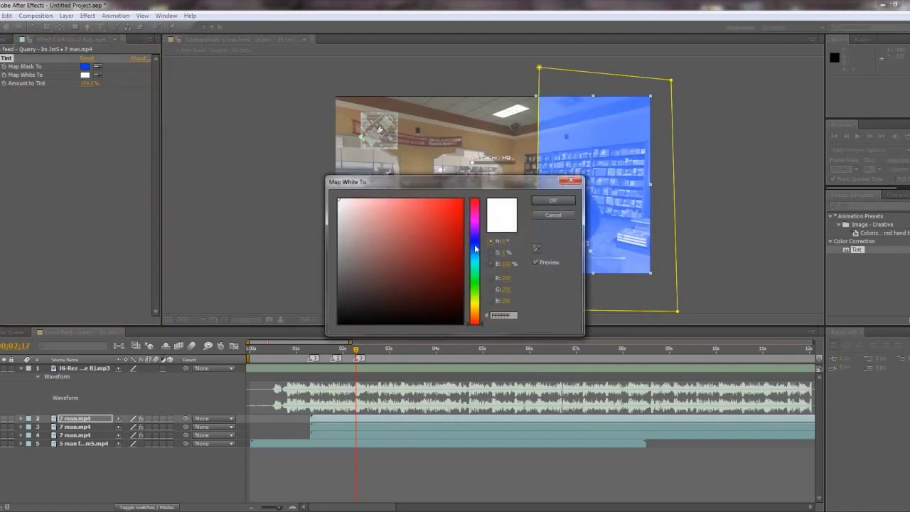
{"action": "left_click", "coordinate": [476, 249]}
{"action": "left_click", "coordinate": [462, 200]}
{"action": "left_click", "coordinate": [553, 201]}
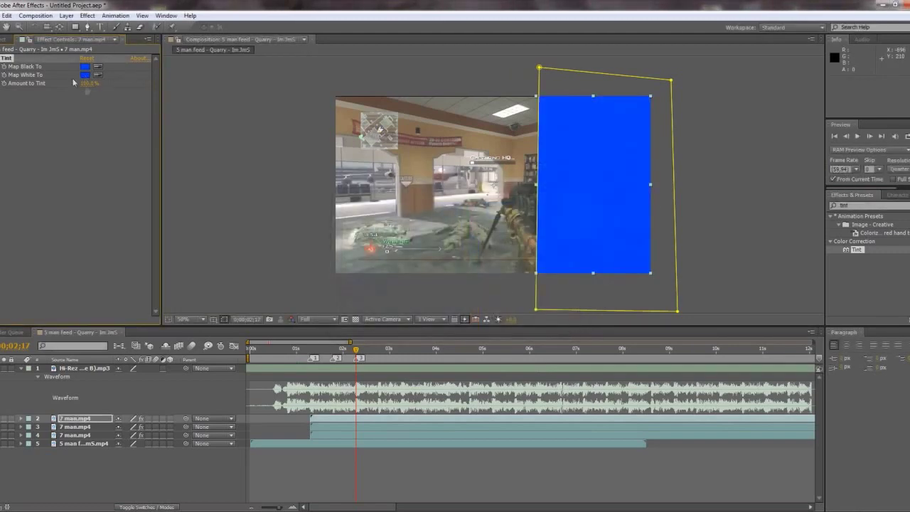
Set Amount to Tint to 25%, then fade it to 0% at 0;00;02;41
{"action": "left_click", "coordinate": [89, 83]}
{"action": "type", "text": "25"}
{"action": "key", "text": "Return"}
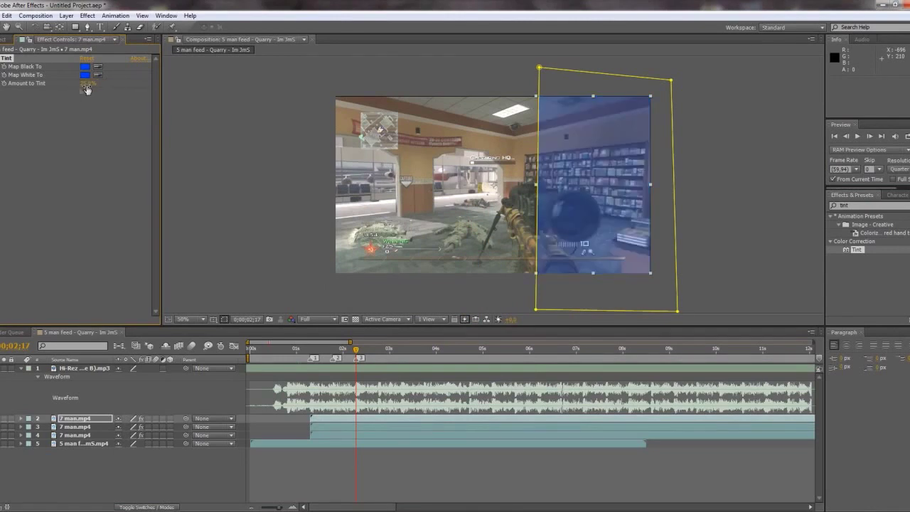
{"action": "left_click", "coordinate": [373, 354]}
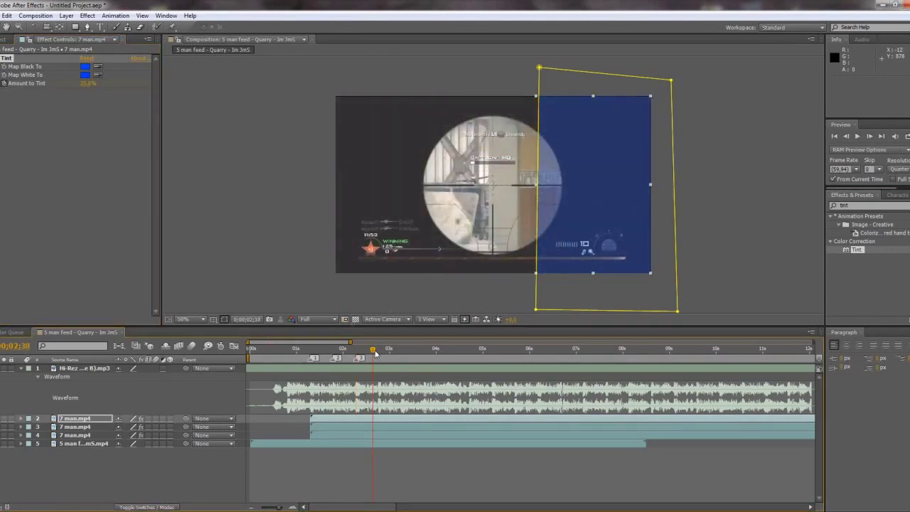
{"action": "left_click", "coordinate": [375, 352]}
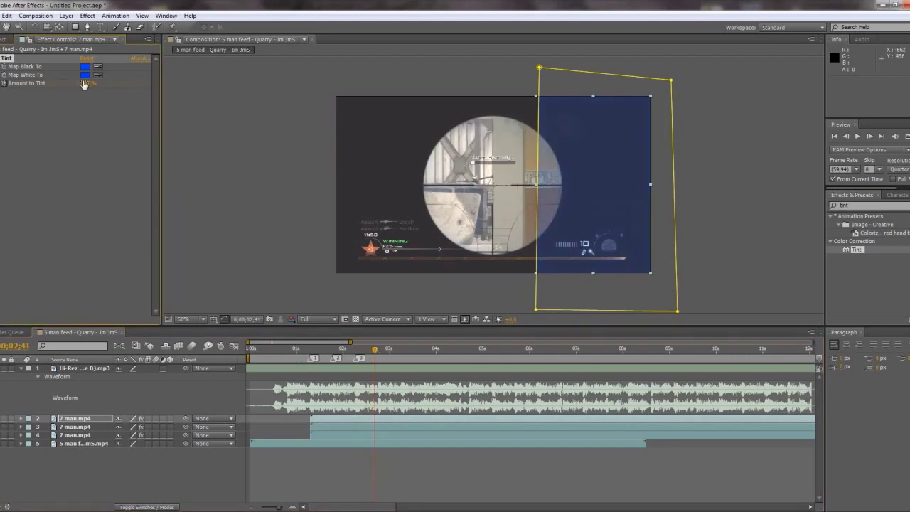
{"action": "left_click_drag", "start_coordinate": [35, 103], "coordinate": [21, 103]}
Fit the viewer up to 100%, RAM preview the transition, and stop on 0;00;01;18
{"action": "left_click", "coordinate": [300, 349]}
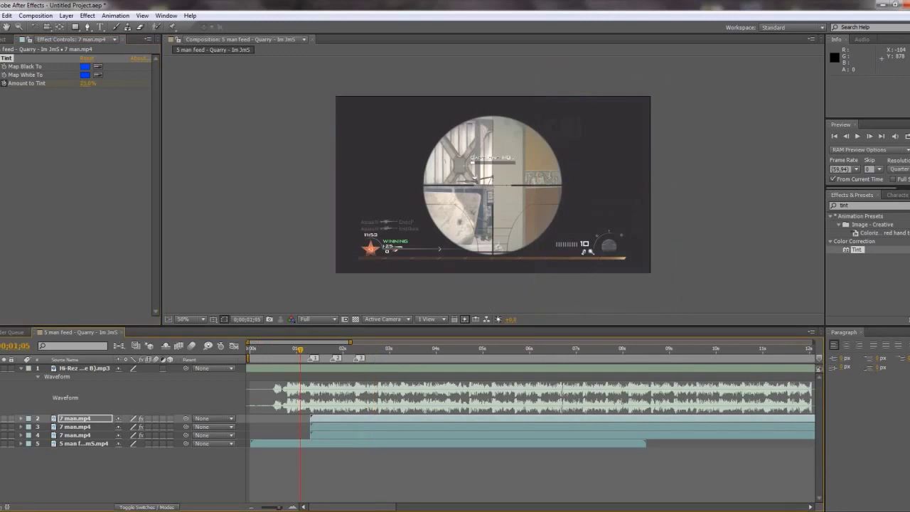
{"action": "left_click", "coordinate": [177, 320]}
{"action": "left_click", "coordinate": [195, 341]}
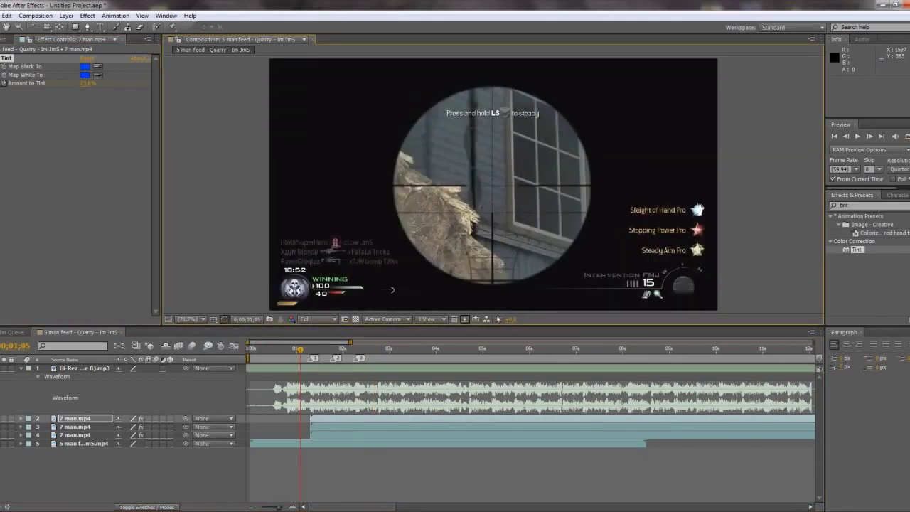
{"action": "key", "text": "KP_0"}
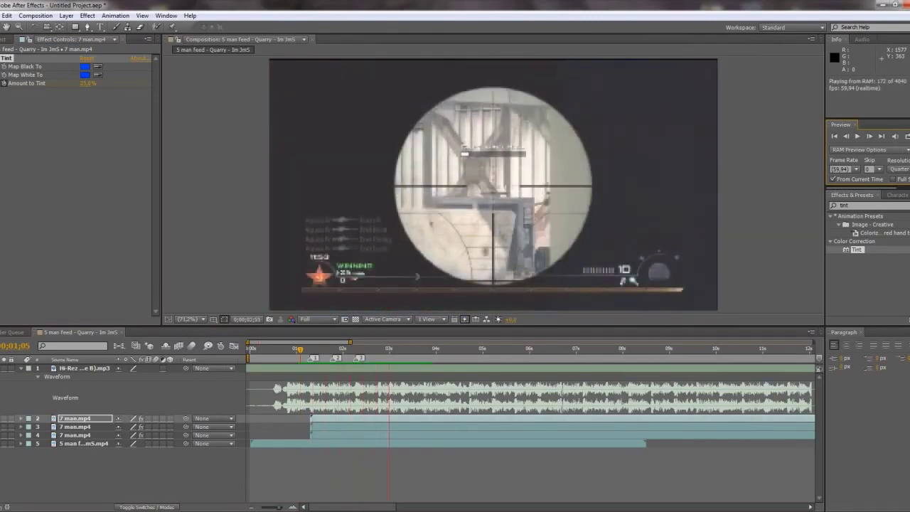
{"action": "left_click", "coordinate": [491, 220]}
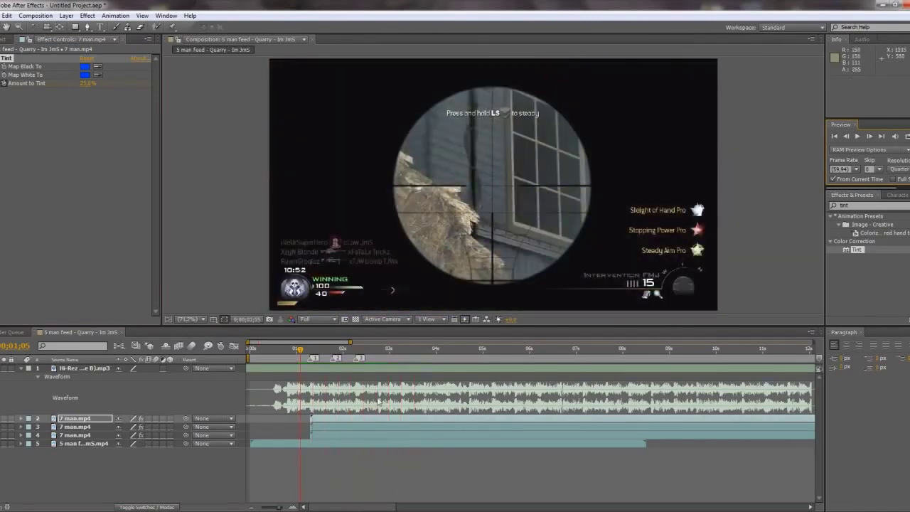
{"action": "left_click", "coordinate": [311, 354]}
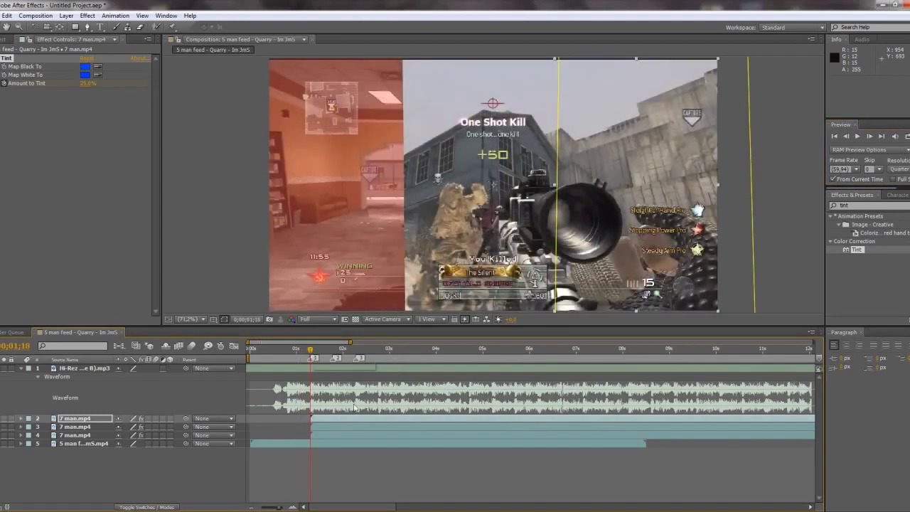
Set layer 4's Scale to 110% and keyframe it at 0;00;01;18
{"action": "left_click", "coordinate": [328, 435]}
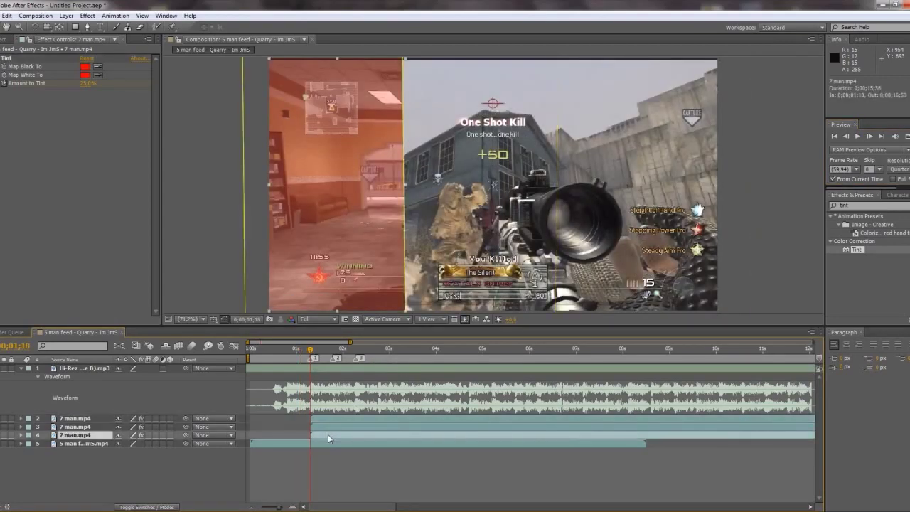
{"action": "key", "text": "s"}
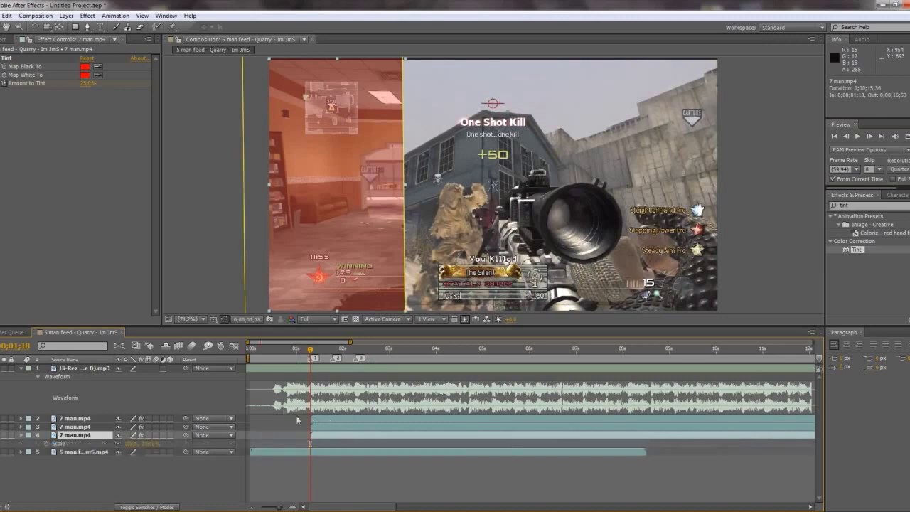
{"action": "left_click", "coordinate": [131, 443]}
{"action": "type", "text": "110"}
{"action": "key", "text": "Return"}
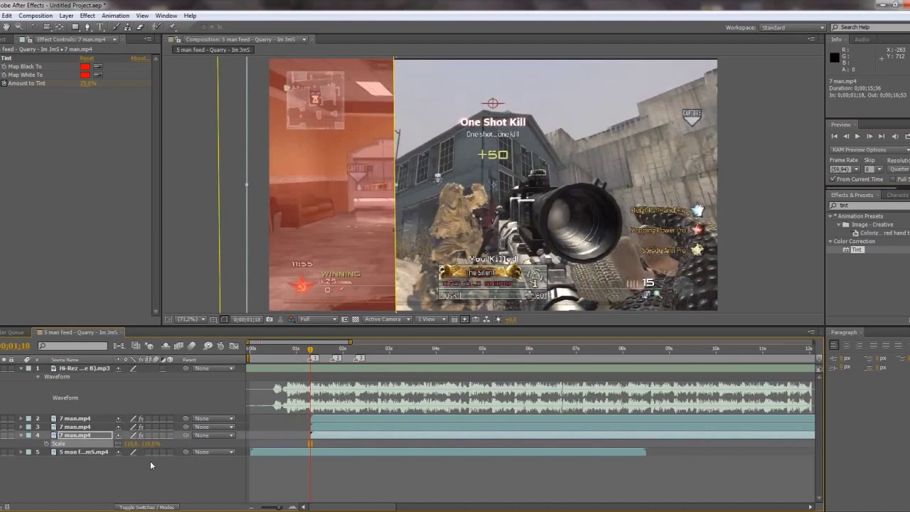
{"action": "left_click", "coordinate": [46, 444]}
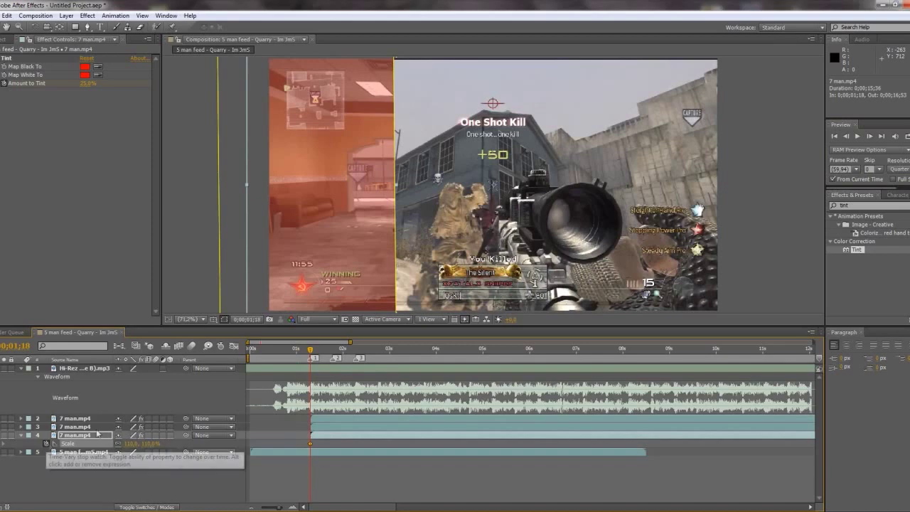
Step the time back to 0;00;01;43 to edit the red strip's Scale
{"action": "left_click", "coordinate": [332, 357]}
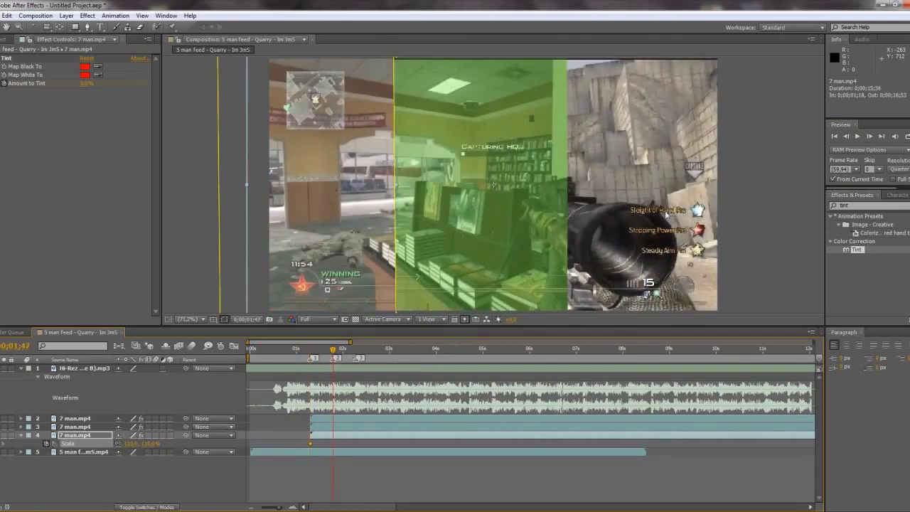
{"action": "left_click", "coordinate": [848, 135]}
{"action": "left_click", "coordinate": [848, 135]}
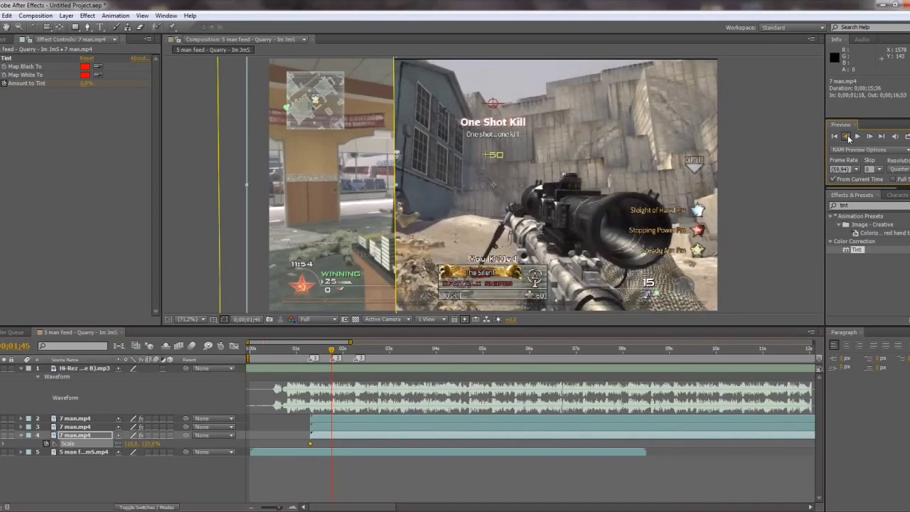
{"action": "left_click", "coordinate": [847, 135]}
{"action": "left_click", "coordinate": [848, 135]}
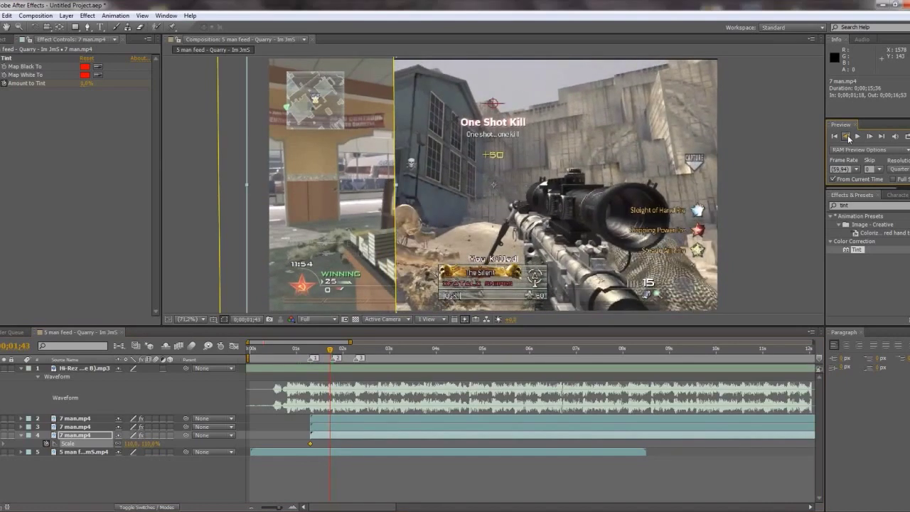
{"action": "left_click", "coordinate": [132, 444]}
Set the red strip's Scale back to 100% at 0;00;01;43
{"action": "type", "text": "100"}
{"action": "key", "text": "Return"}
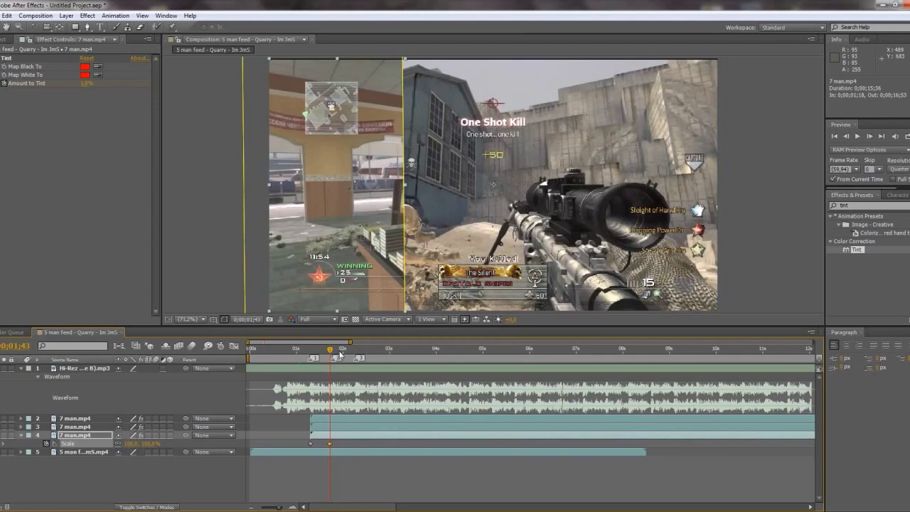
{"action": "left_click", "coordinate": [333, 348]}
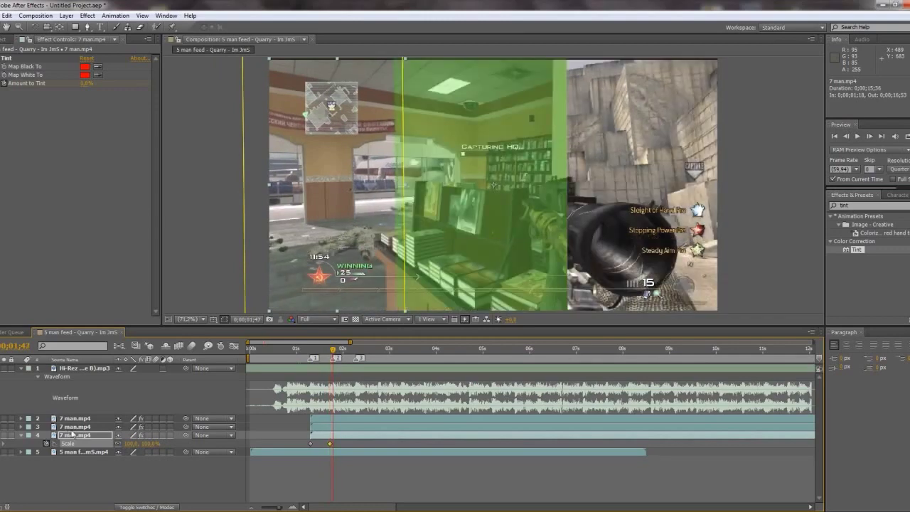
{"action": "key", "text": "s"}
Scale the green layer 3 up at 0;00;01;47 and back to 100% at 0;00;02;14
{"action": "left_click", "coordinate": [74, 427]}
{"action": "key", "text": "s"}
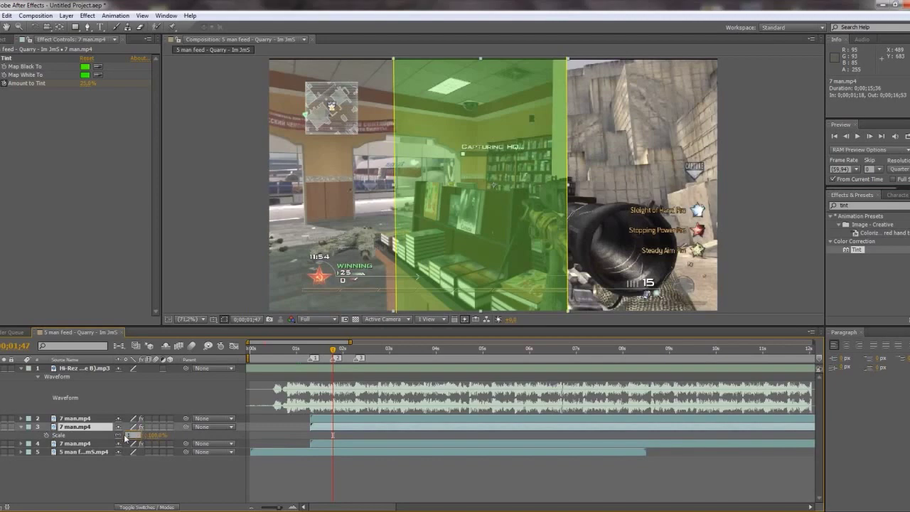
{"action": "left_click_drag", "start_coordinate": [130, 436], "coordinate": [113, 442]}
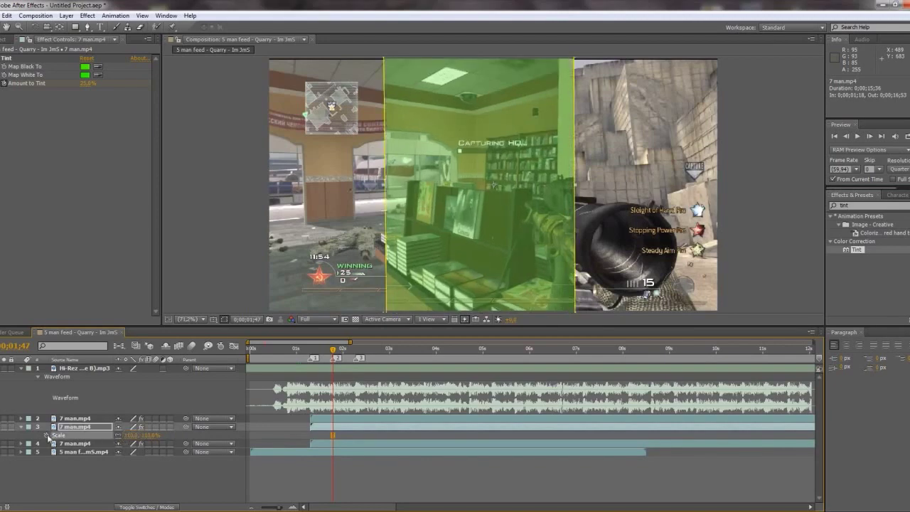
{"action": "left_click", "coordinate": [357, 349]}
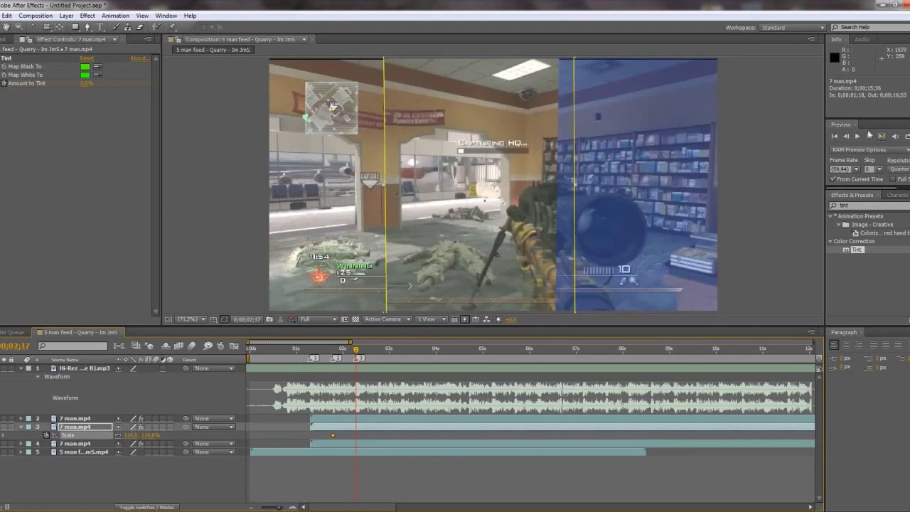
{"action": "left_click", "coordinate": [354, 349]}
{"action": "left_click", "coordinate": [135, 436]}
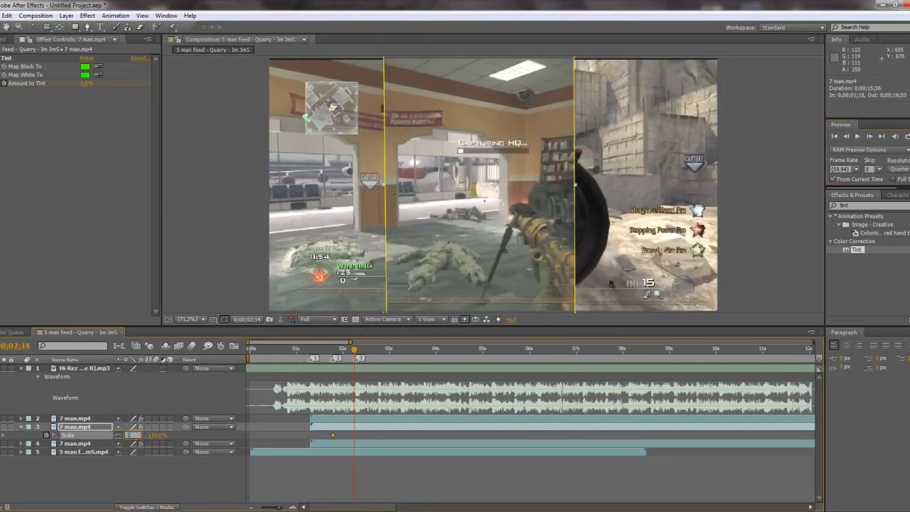
{"action": "type", "text": "100"}
{"action": "key", "text": "Return"}
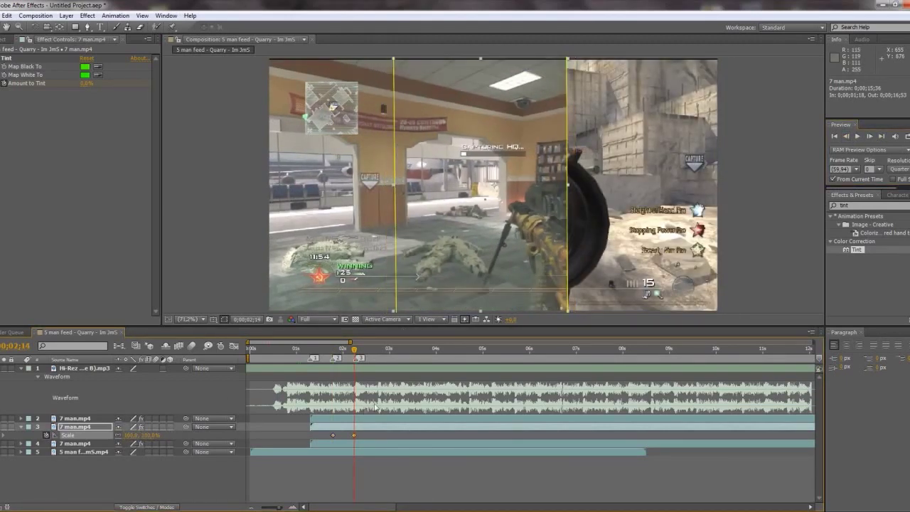
{"action": "left_click", "coordinate": [266, 420]}
Key the blue strip's Scale at 110% at 0;00;02;17 and 100% at 0;00;02;40
{"action": "key", "text": "s"}
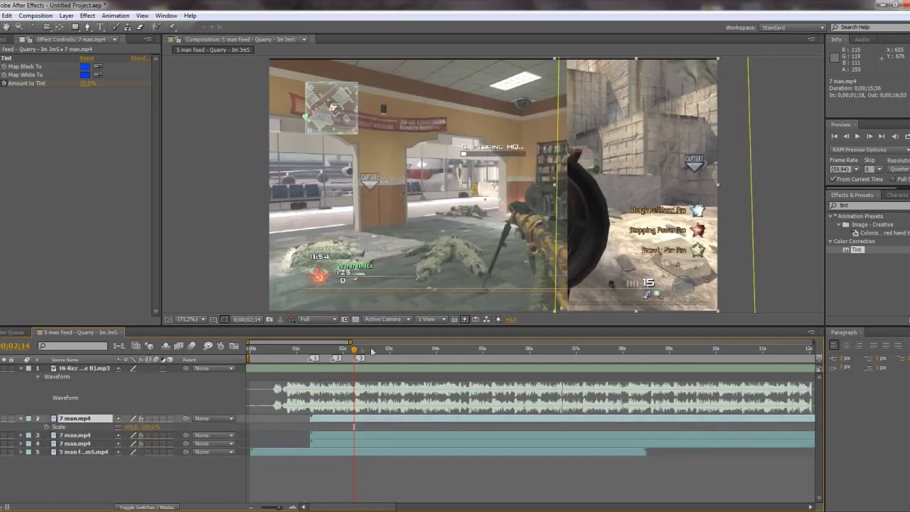
{"action": "left_click_drag", "start_coordinate": [353, 348], "coordinate": [356, 348]}
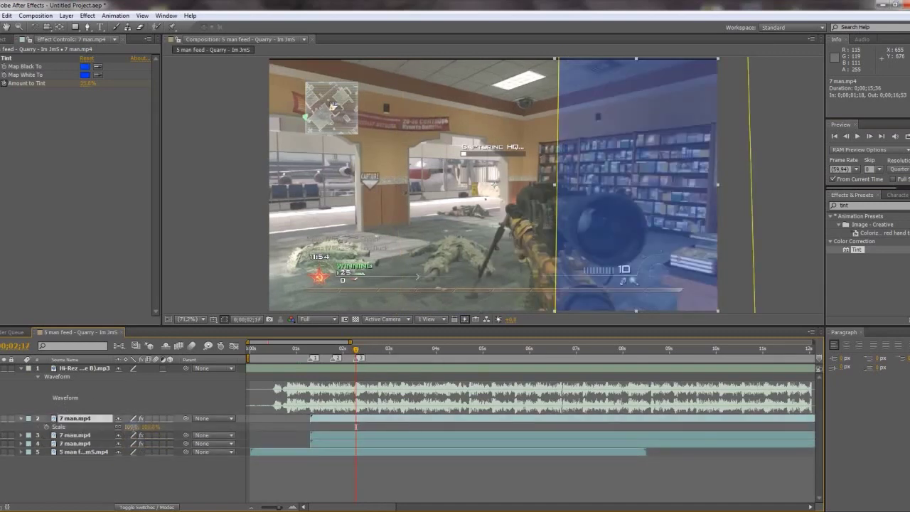
{"action": "left_click", "coordinate": [132, 426]}
{"action": "type", "text": "110"}
{"action": "key", "text": "Return"}
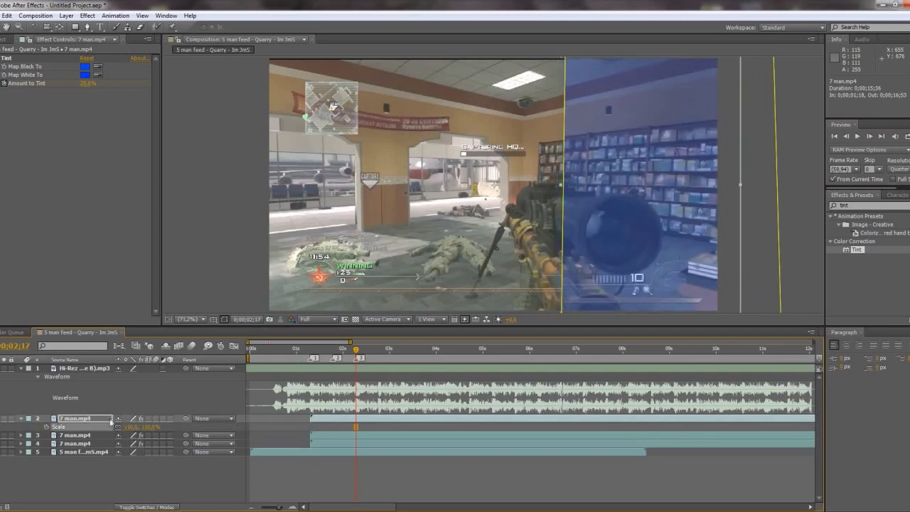
{"action": "left_click", "coordinate": [376, 358]}
{"action": "left_click_drag", "start_coordinate": [379, 357], "coordinate": [374, 358]}
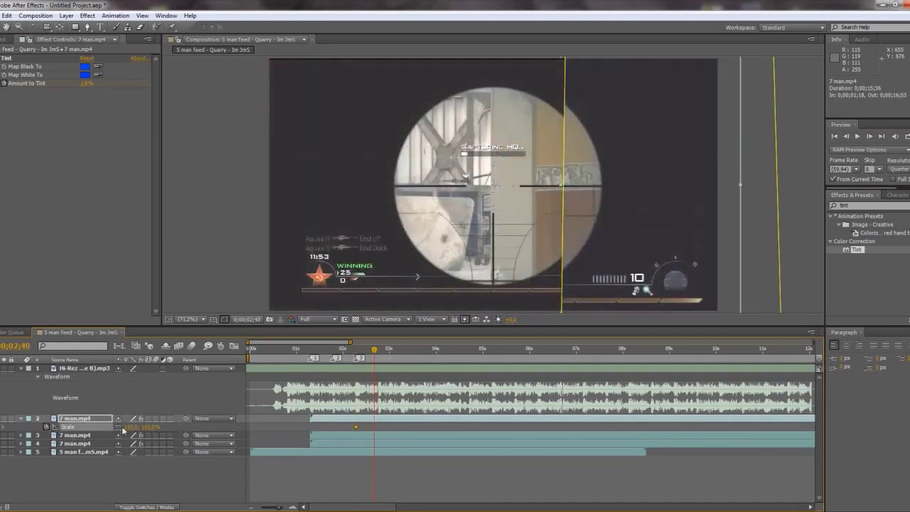
{"action": "left_click", "coordinate": [132, 427]}
{"action": "type", "text": "100"}
{"action": "key", "text": "Return"}
RAM preview the transition from about 0;00;01;02 and collapse the Scale property
{"action": "left_click_drag", "start_coordinate": [374, 349], "coordinate": [297, 349]}
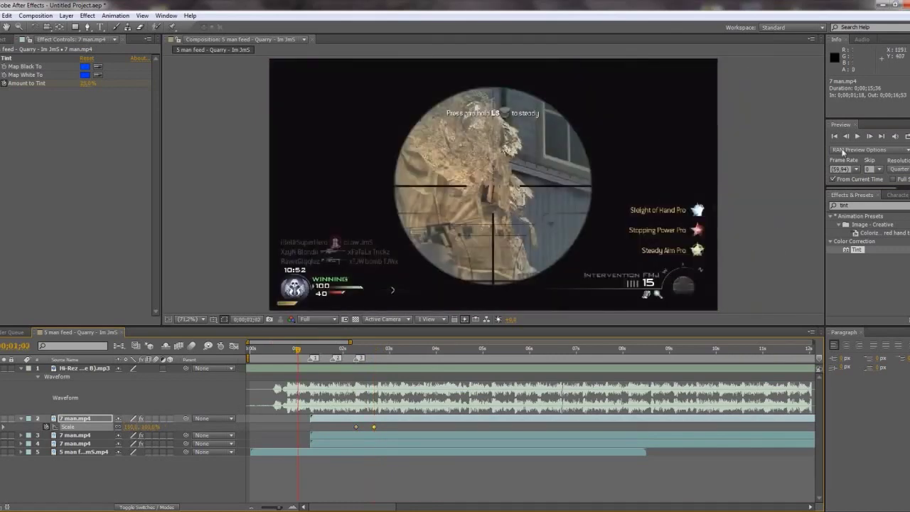
{"action": "key", "text": "KP_0"}
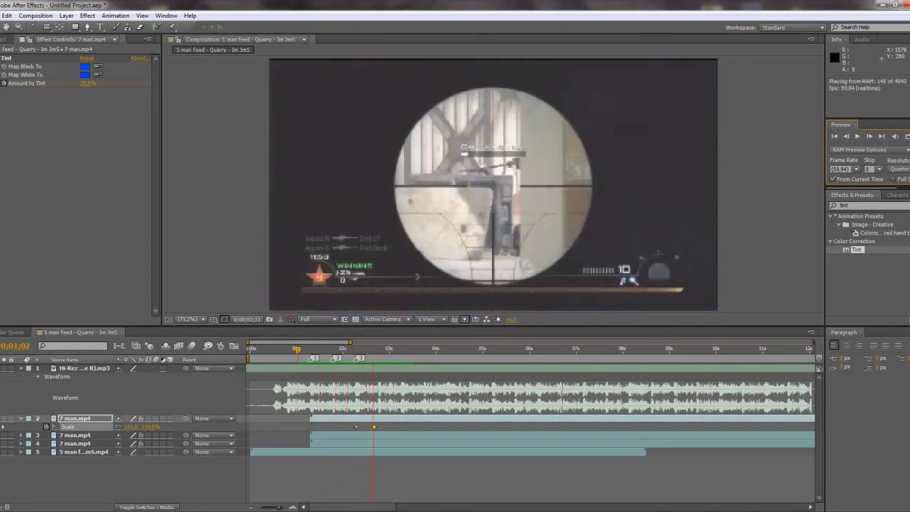
{"action": "left_click", "coordinate": [20, 418]}
Apply the Video Copilot Twitch effect to the blue strip
{"action": "left_click", "coordinate": [87, 15]}
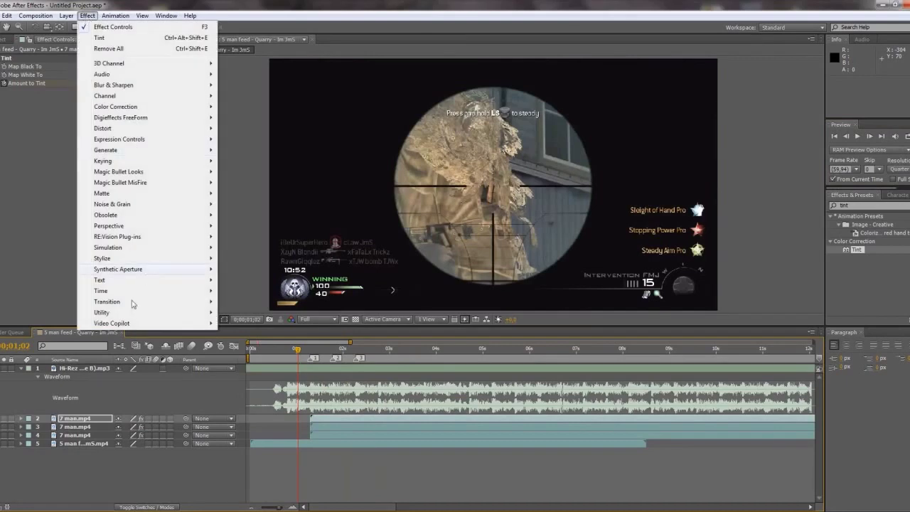
{"action": "mouse_move", "coordinate": [135, 323]}
{"action": "left_click", "coordinate": [231, 324]}
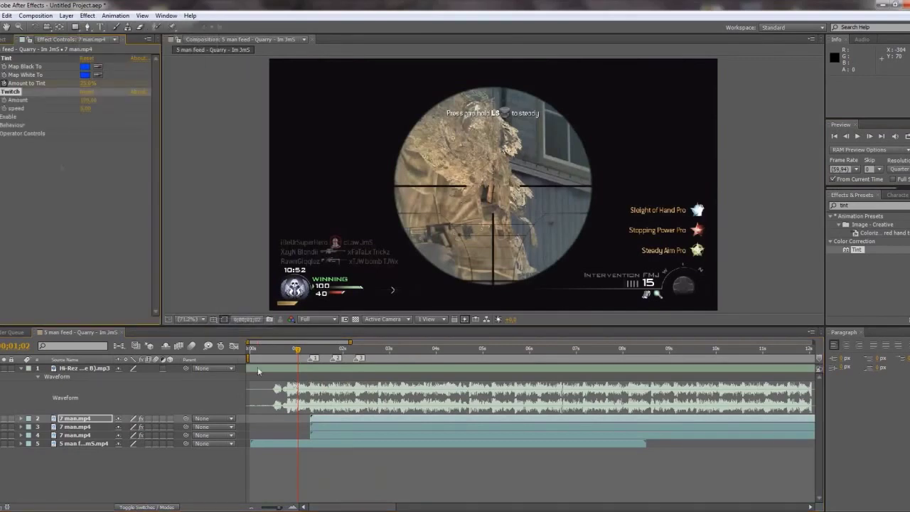
{"action": "left_click", "coordinate": [2, 117]}
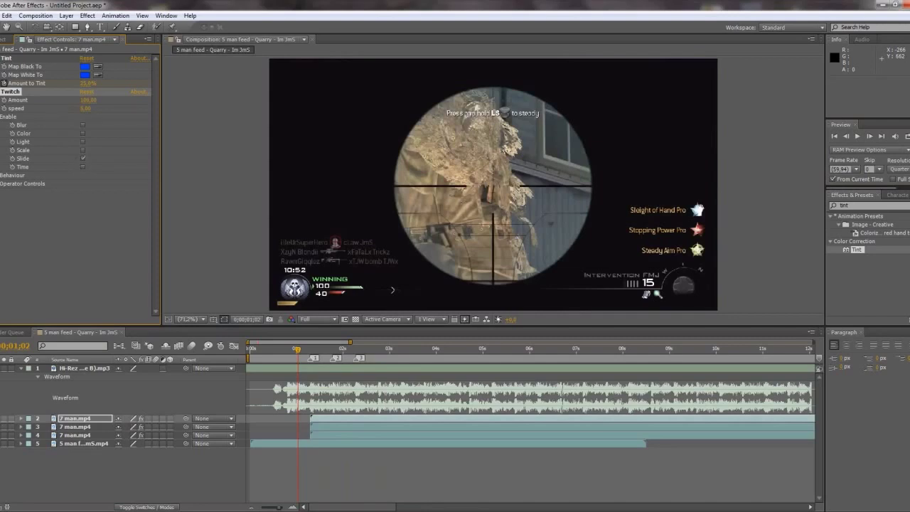
{"action": "left_click", "coordinate": [2, 116]}
Set the blue strip's Twitch Amount to 5 and speed to 50
{"action": "left_click", "coordinate": [88, 99]}
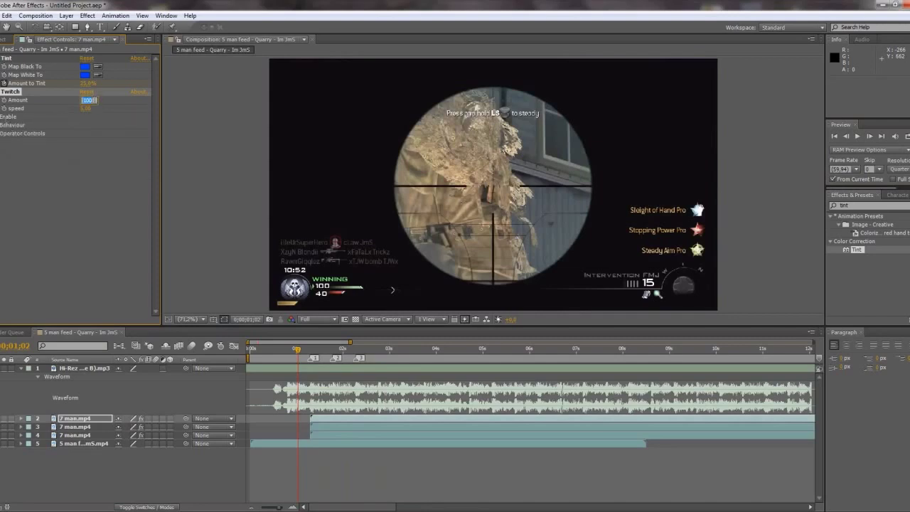
{"action": "key", "text": "Return"}
{"action": "left_click", "coordinate": [86, 108]}
{"action": "type", "text": "50"}
{"action": "key", "text": "Return"}
{"action": "left_click", "coordinate": [82, 436]}
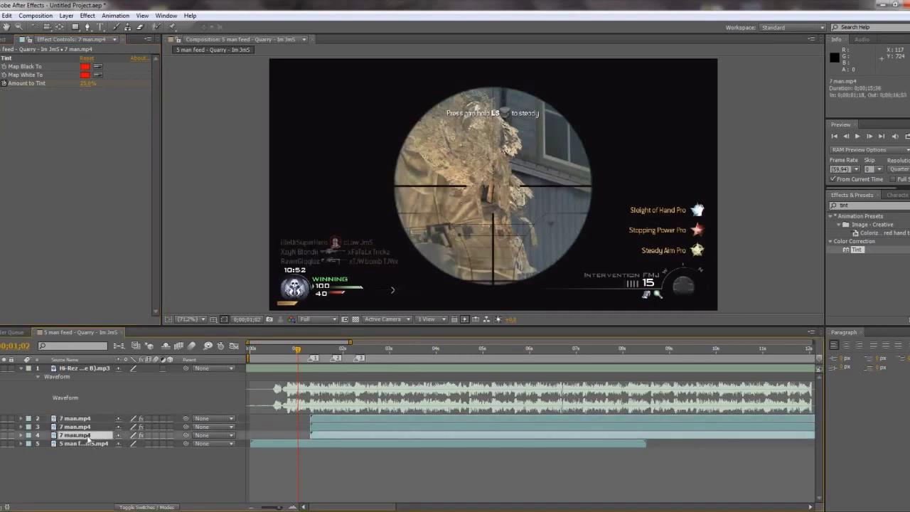
Set the red strip's Twitch Amount to 5 at 0;01;10
{"action": "left_click", "coordinate": [314, 349]}
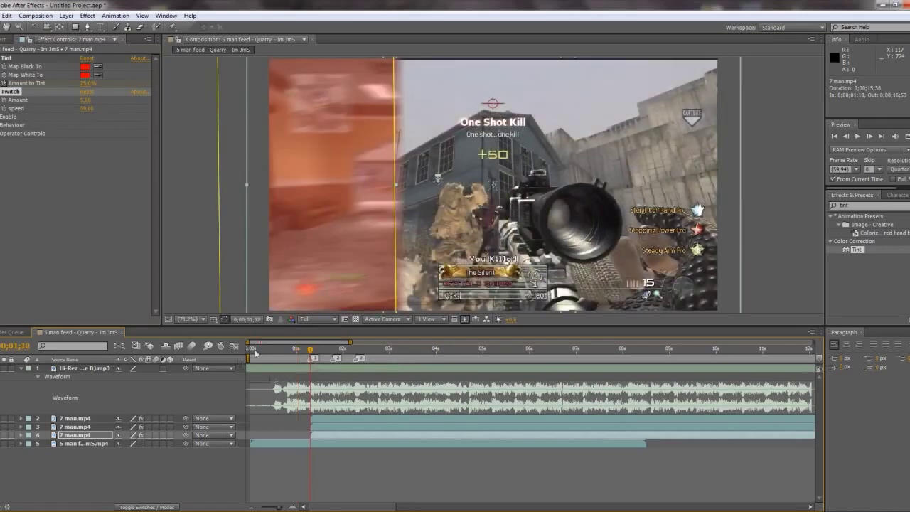
{"action": "left_click", "coordinate": [86, 99]}
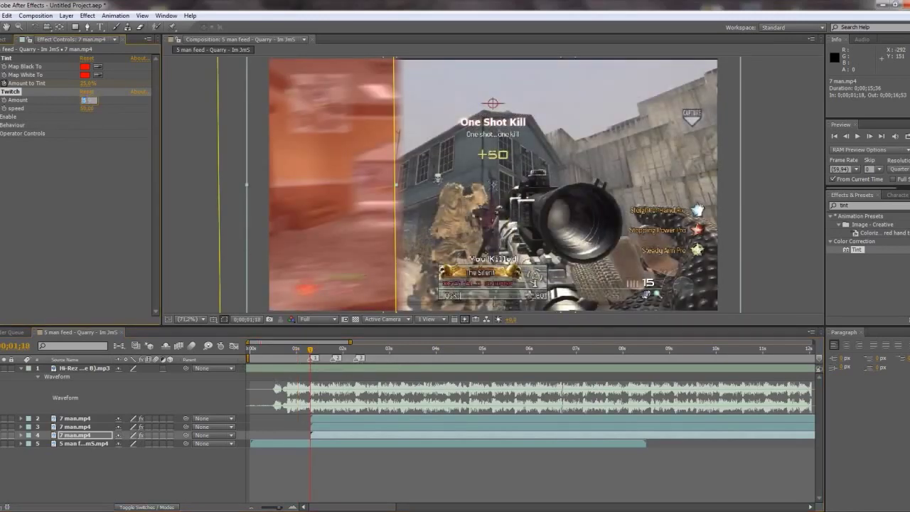
{"action": "left_click", "coordinate": [82, 203]}
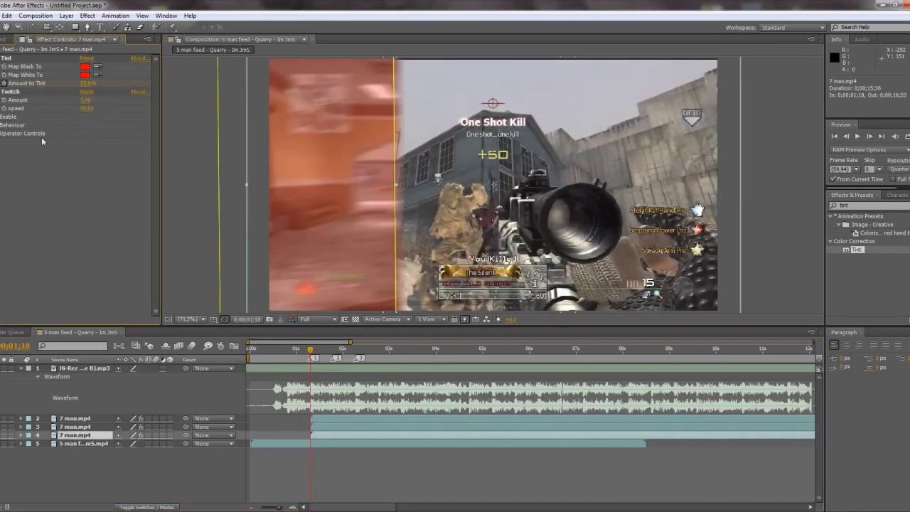
{"action": "left_click", "coordinate": [7, 92]}
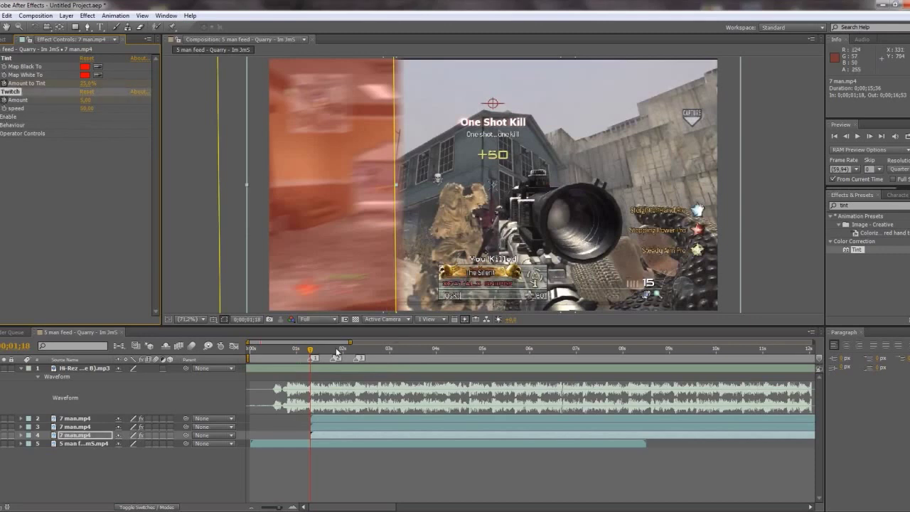
Drop the red strip's Twitch Amount to 0 at 0;01;39
{"action": "left_click", "coordinate": [334, 352]}
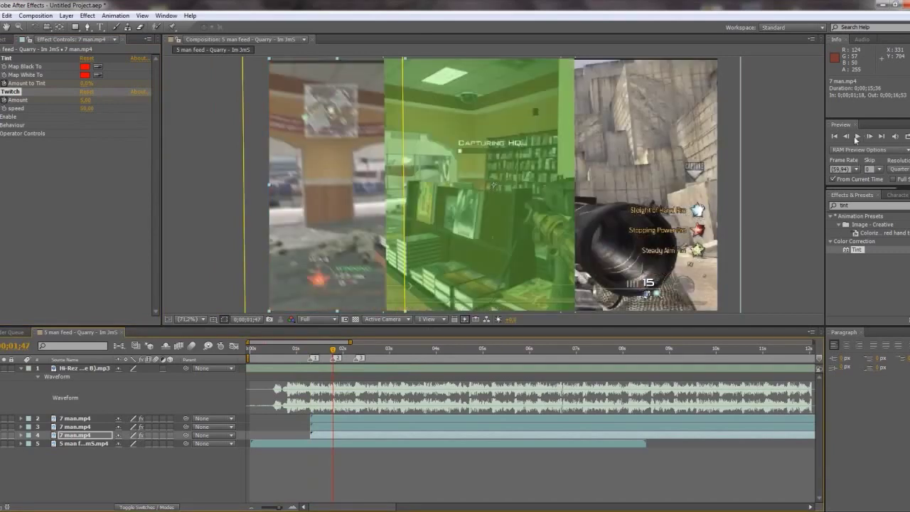
{"action": "left_click", "coordinate": [847, 136]}
{"action": "left_click", "coordinate": [846, 136]}
{"action": "left_click", "coordinate": [847, 137]}
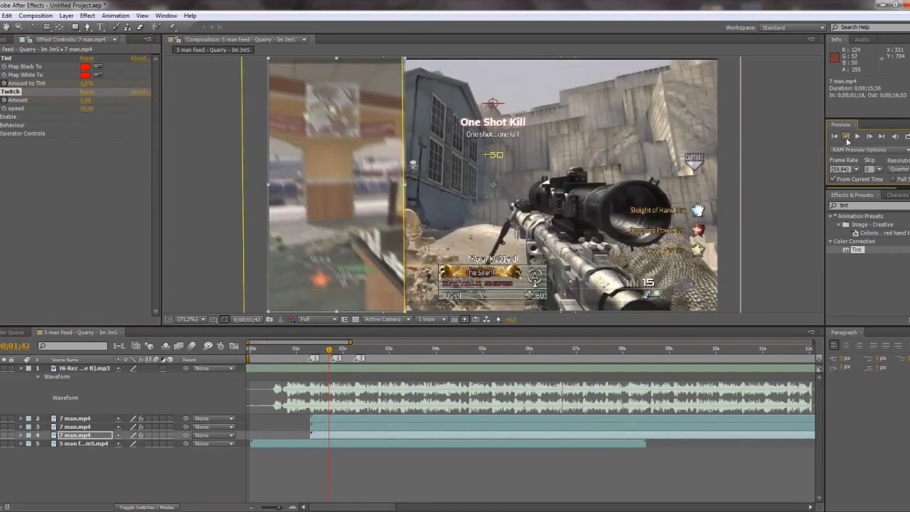
{"action": "left_click", "coordinate": [846, 137]}
{"action": "left_click", "coordinate": [847, 137]}
{"action": "left_click", "coordinate": [85, 101]}
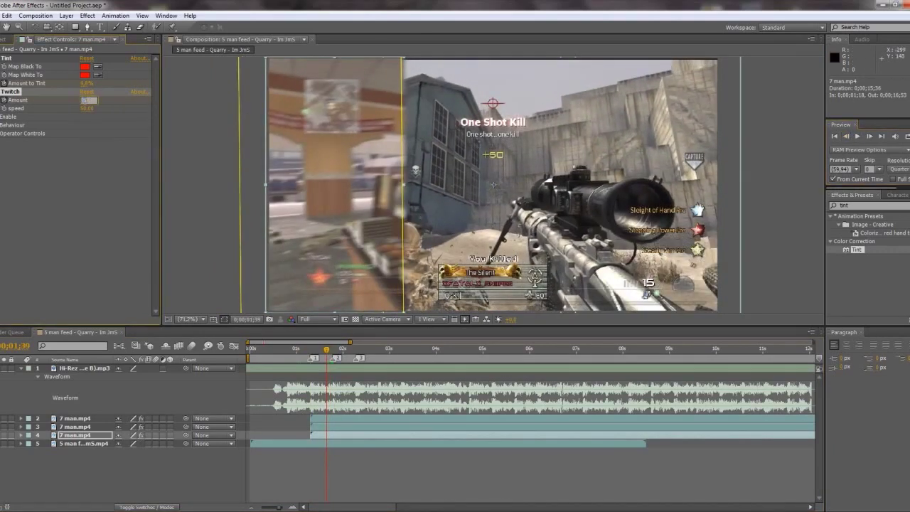
{"action": "type", "text": "0"}
{"action": "key", "text": "Return"}
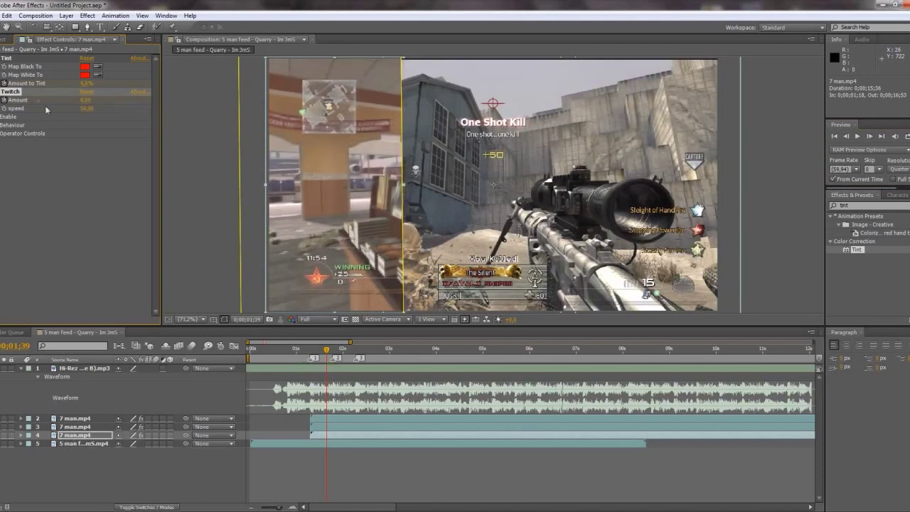
{"action": "left_click", "coordinate": [100, 427]}
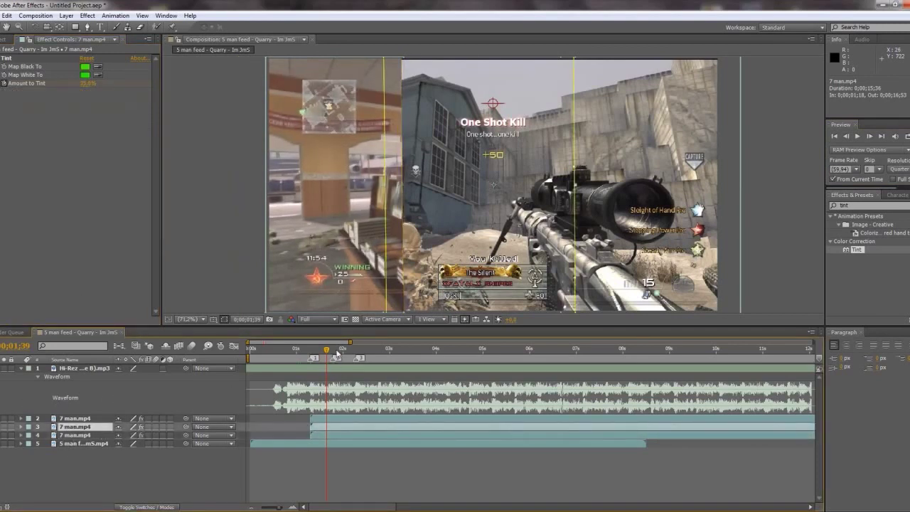
Check the green strip's effect keyframes and set Twitch Amount to 5 at 0;02;17
{"action": "left_click", "coordinate": [333, 351]}
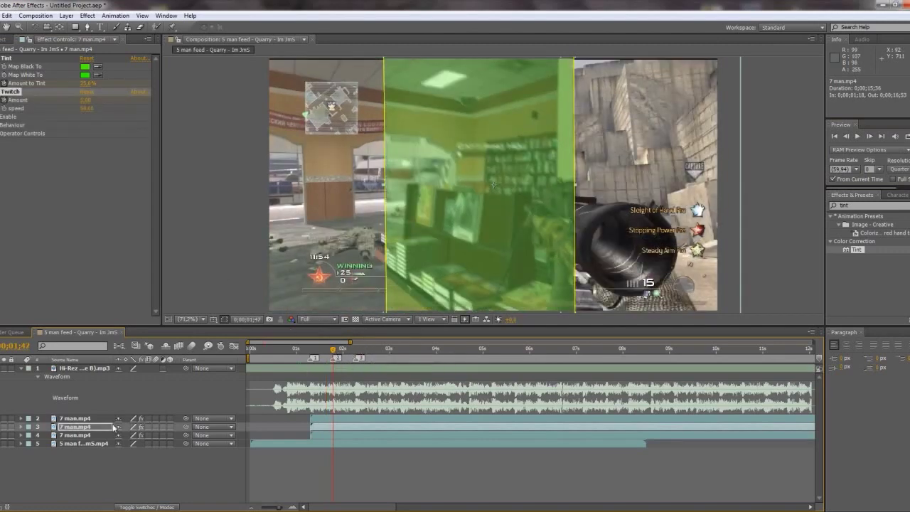
{"action": "key", "text": "e"}
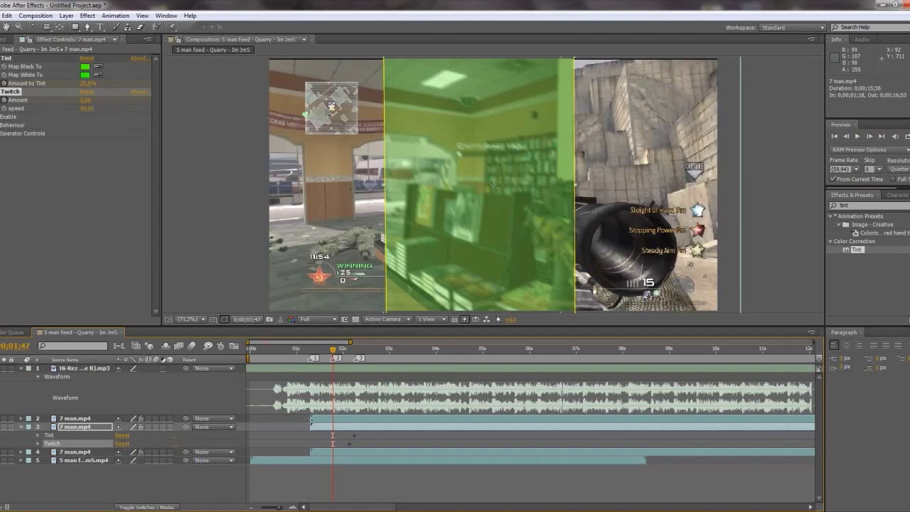
{"action": "key", "text": "e"}
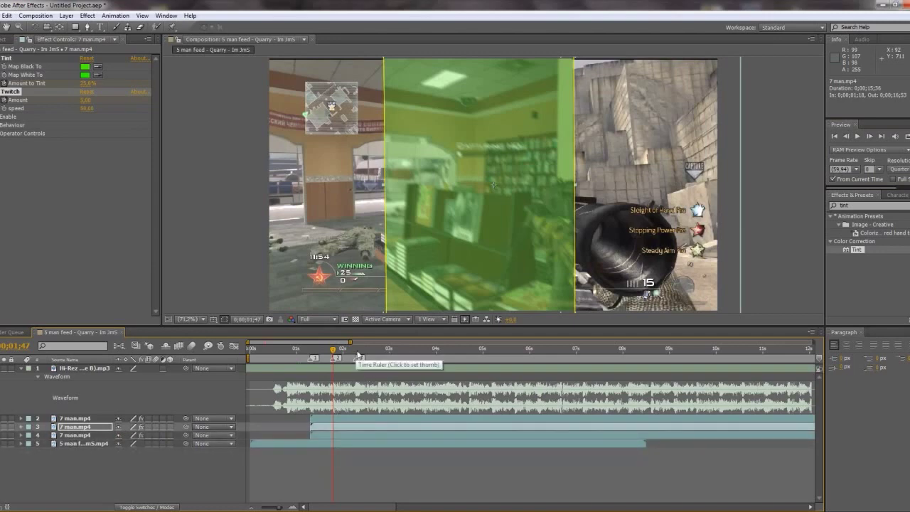
{"action": "left_click", "coordinate": [357, 353]}
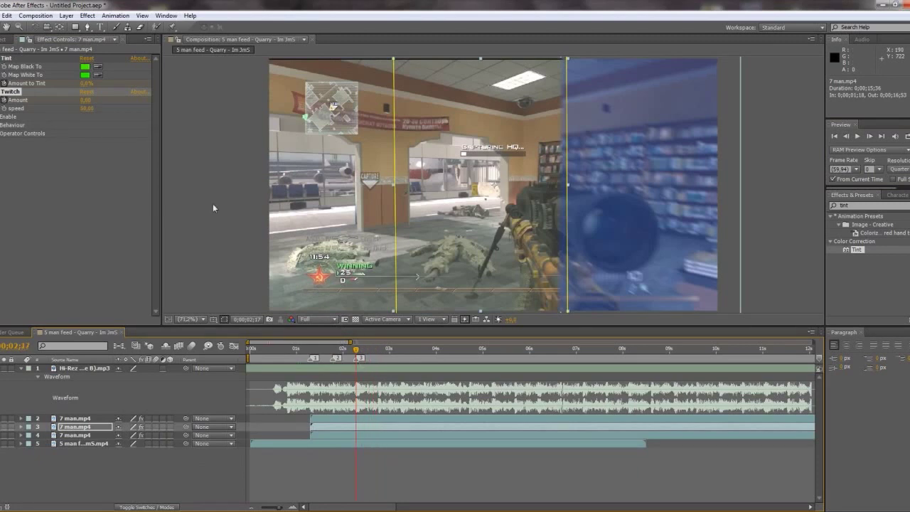
{"action": "left_click", "coordinate": [87, 100]}
{"action": "type", "text": "5"}
{"action": "key", "text": "Return"}
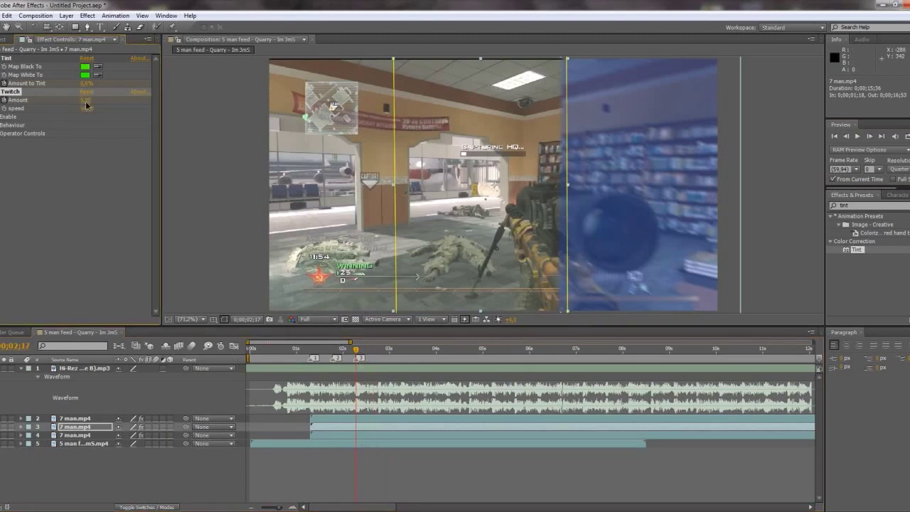
Set Twitch Amount to 0 at 0;02;41, then undo that change
{"action": "left_click", "coordinate": [373, 358]}
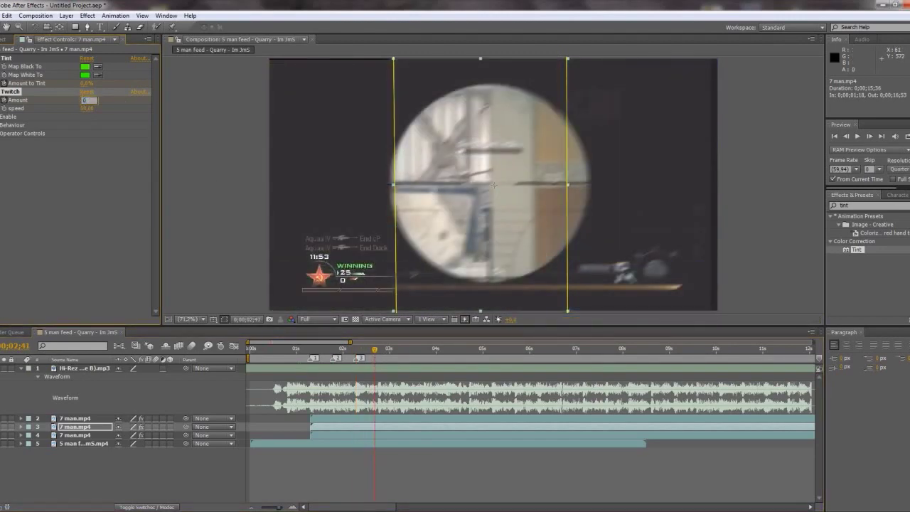
{"action": "type", "text": "0"}
{"action": "key", "text": "Return"}
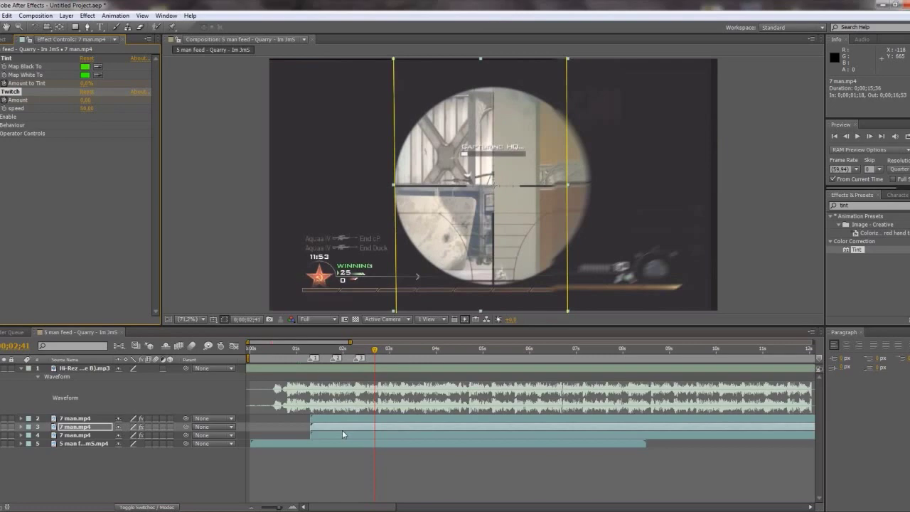
{"action": "key", "text": "ctrl+z"}
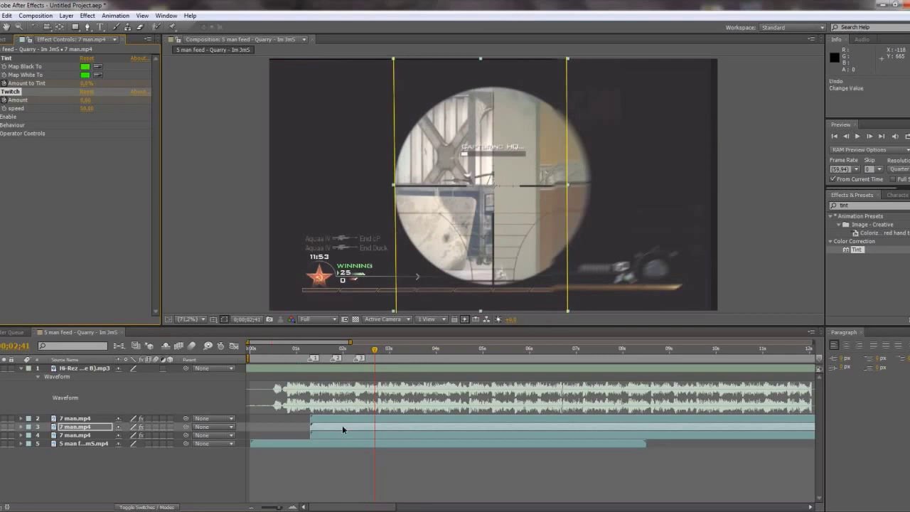
Key layer 2's Twitch Amount to 0 at 0;02;40, then return to 0;01;00
{"action": "key", "text": "3"}
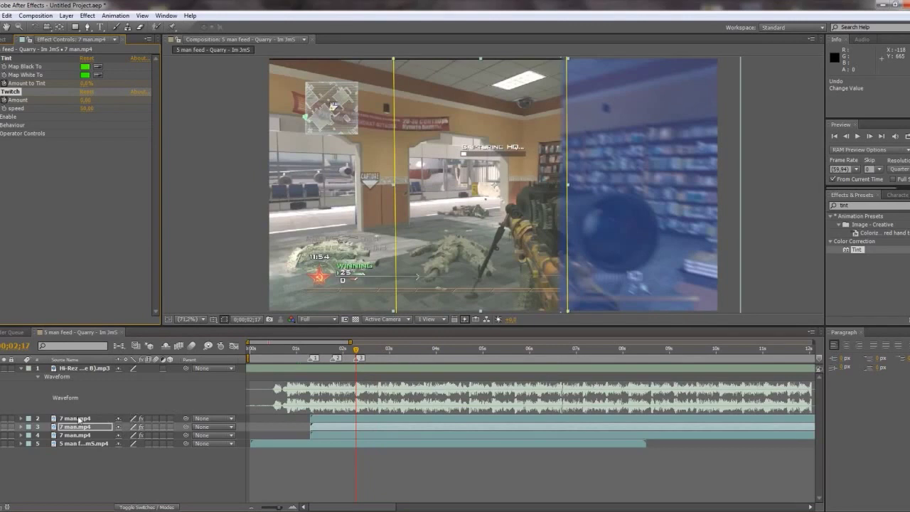
{"action": "left_click", "coordinate": [77, 419]}
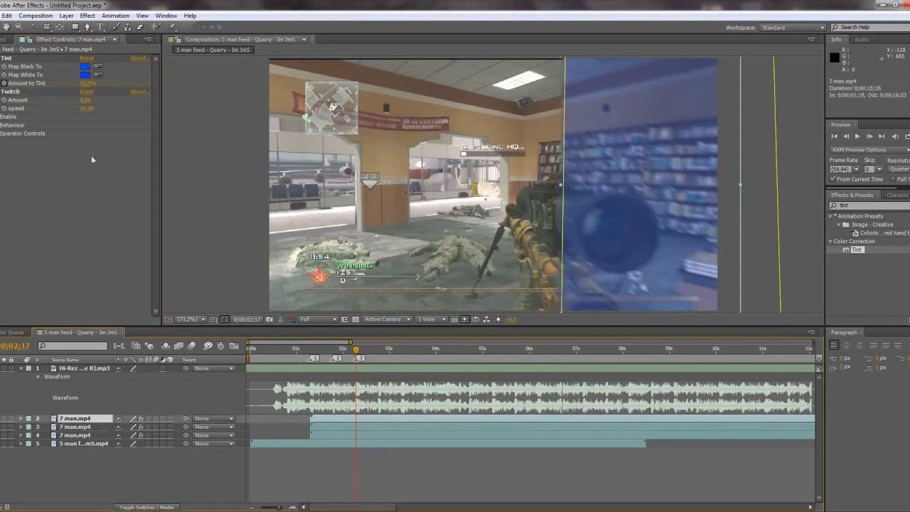
{"action": "left_click", "coordinate": [11, 91]}
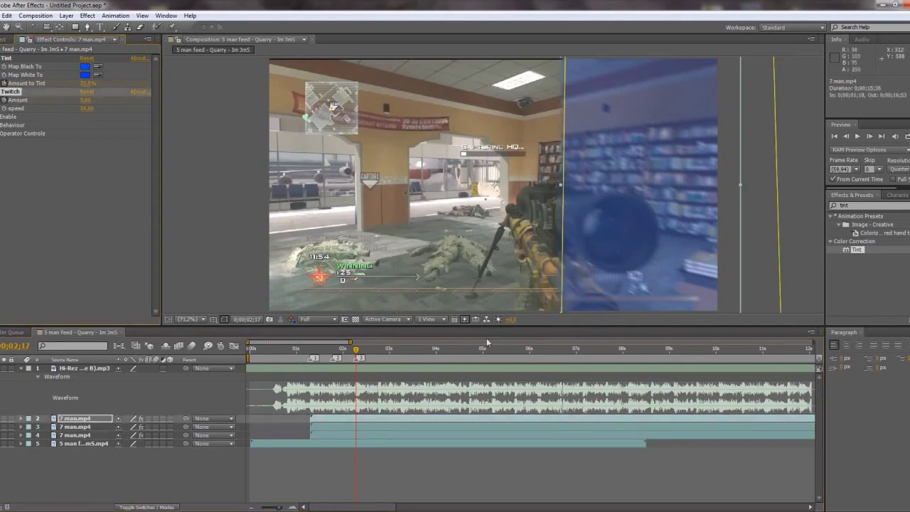
{"action": "left_click", "coordinate": [377, 353]}
{"action": "left_click_drag", "start_coordinate": [377, 355], "coordinate": [374, 354]}
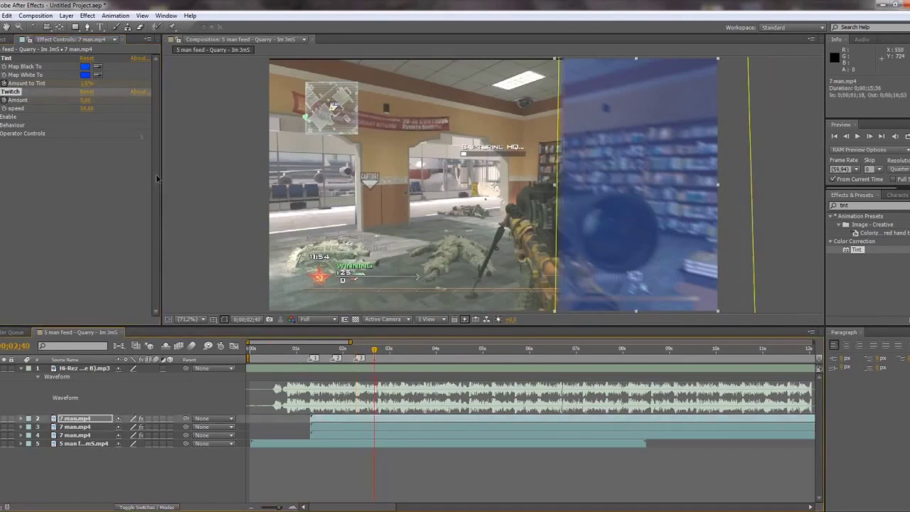
{"action": "left_click", "coordinate": [88, 100]}
{"action": "type", "text": "0"}
{"action": "key", "text": "Return"}
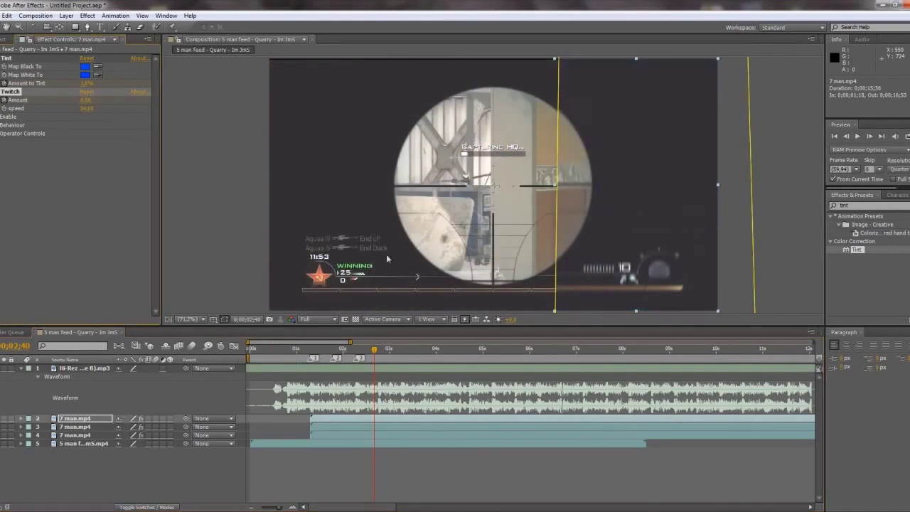
{"action": "left_click", "coordinate": [298, 350]}
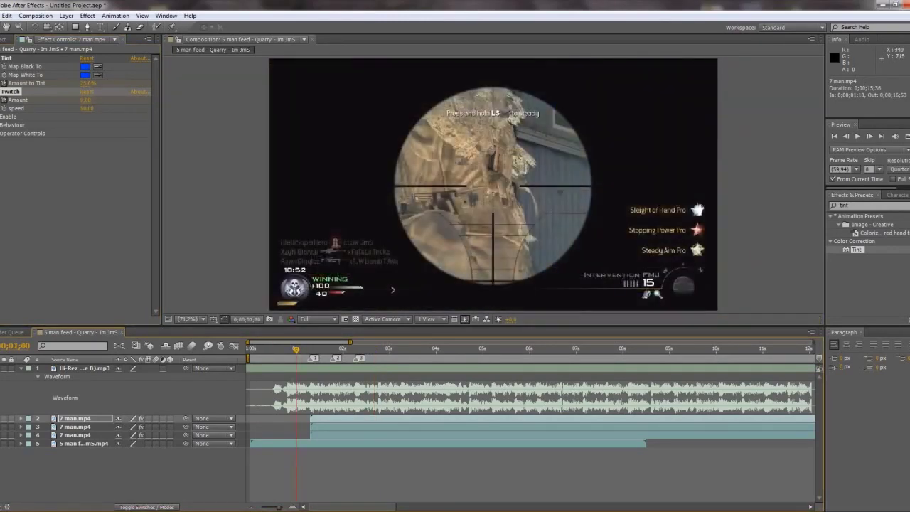